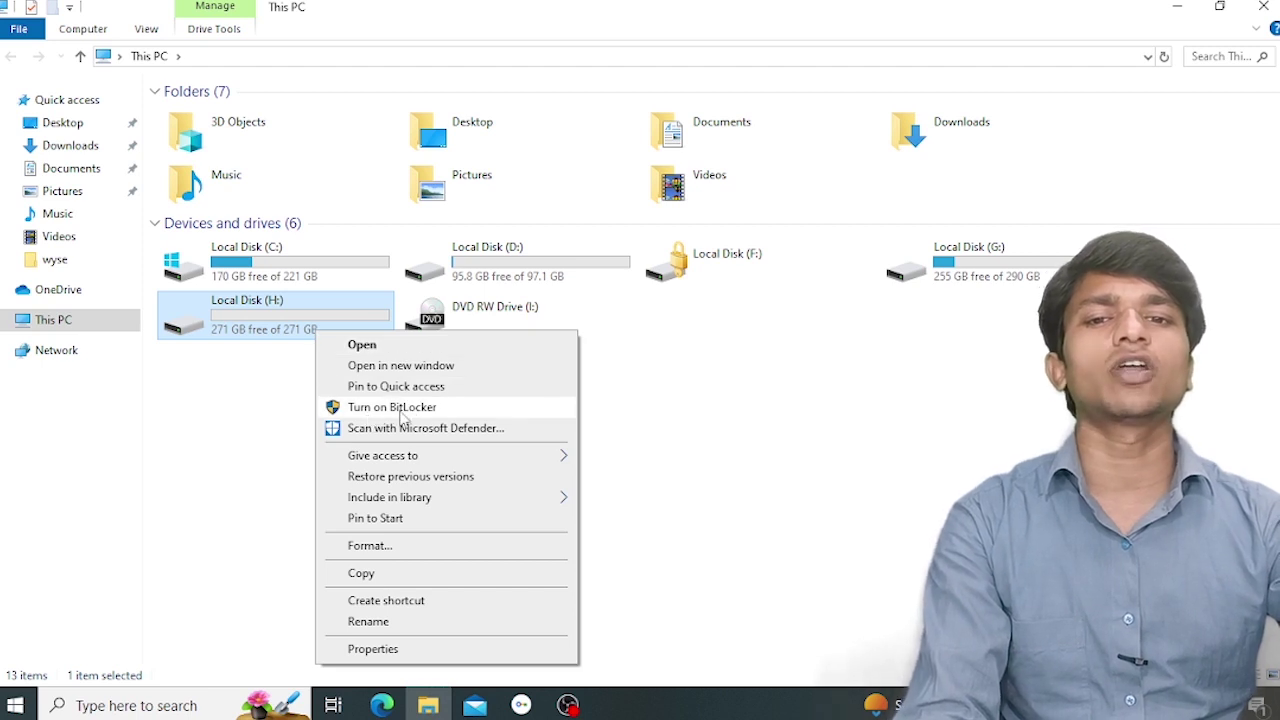
pyautogui.click(401, 411)
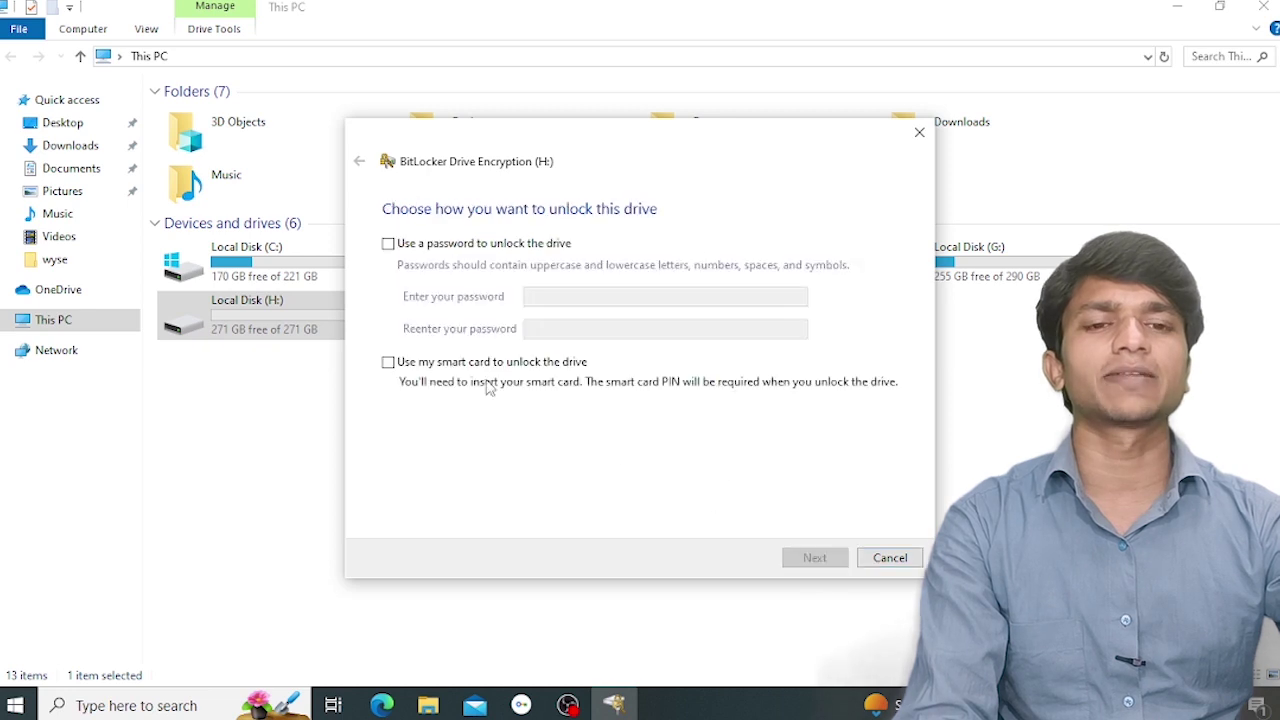
pyautogui.click(389, 246)
pyautogui.click(550, 293)
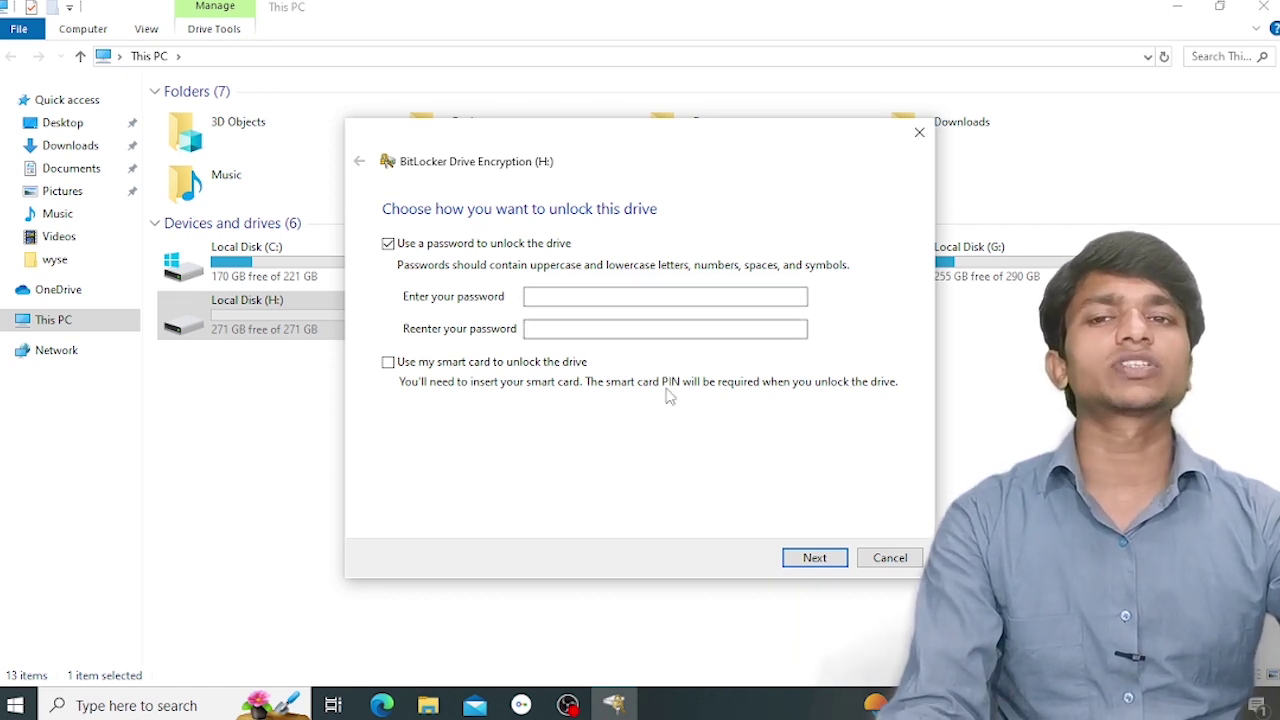
pyautogui.click(894, 562)
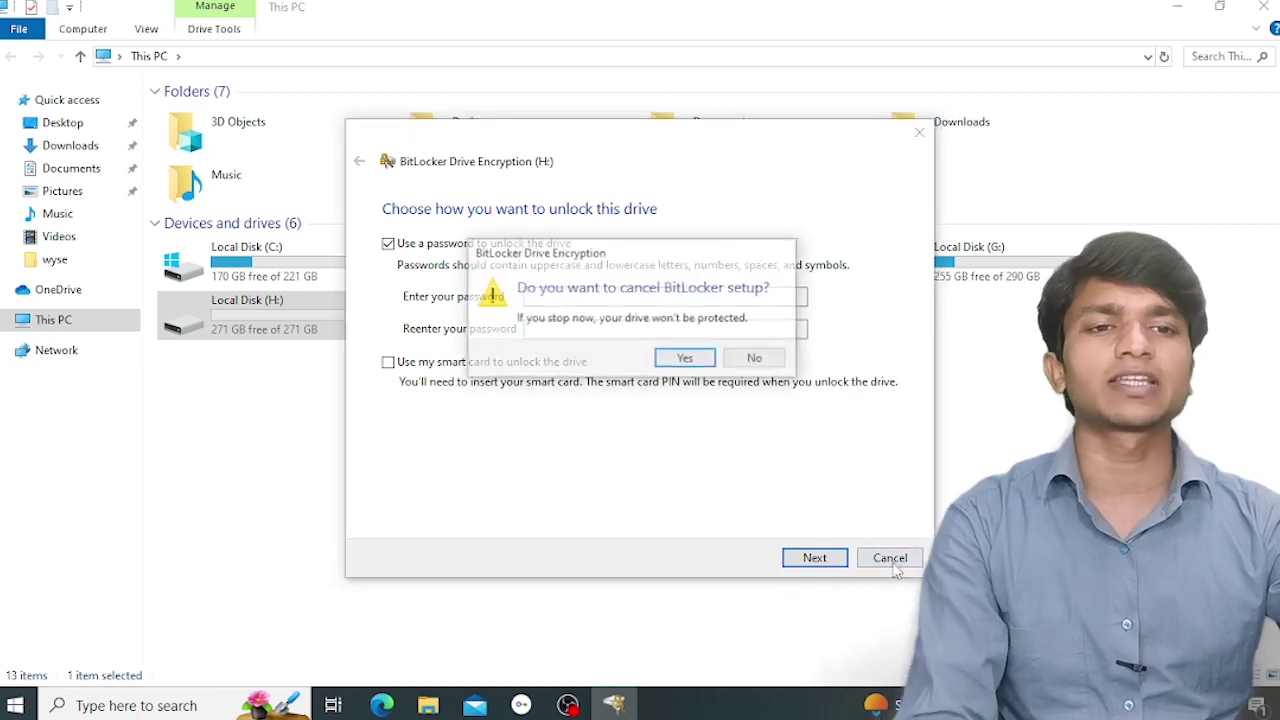
pyautogui.click(698, 358)
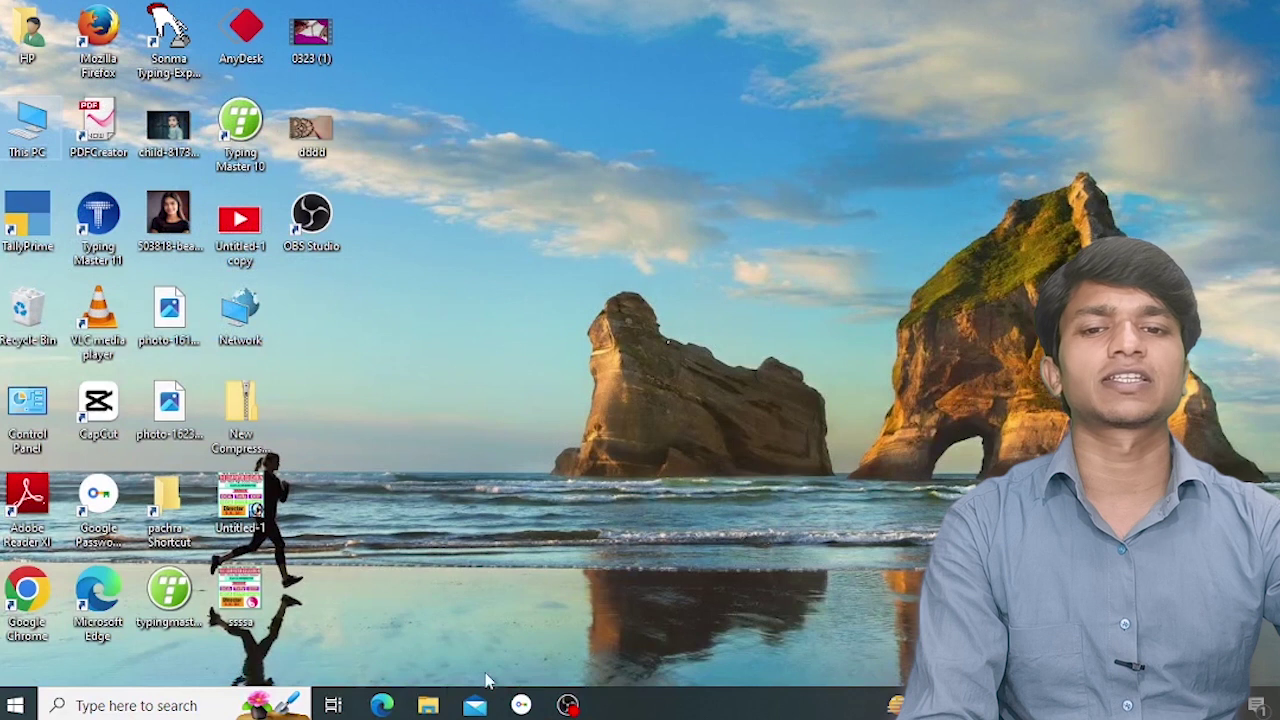
# - Find Control Panel with a search for "control" and open BitLocker Drive Encryption under System and Security
pyautogui.click(192, 710)
pyautogui.write('c')
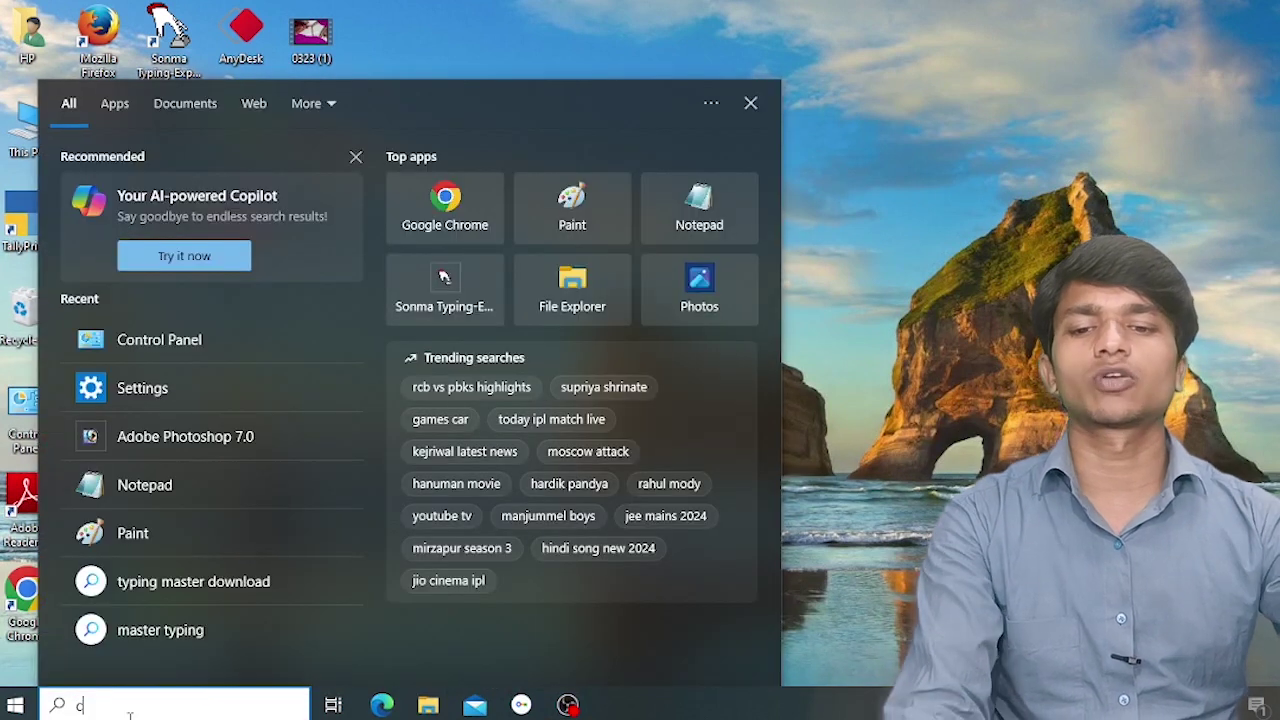
pyautogui.write('ontrol')
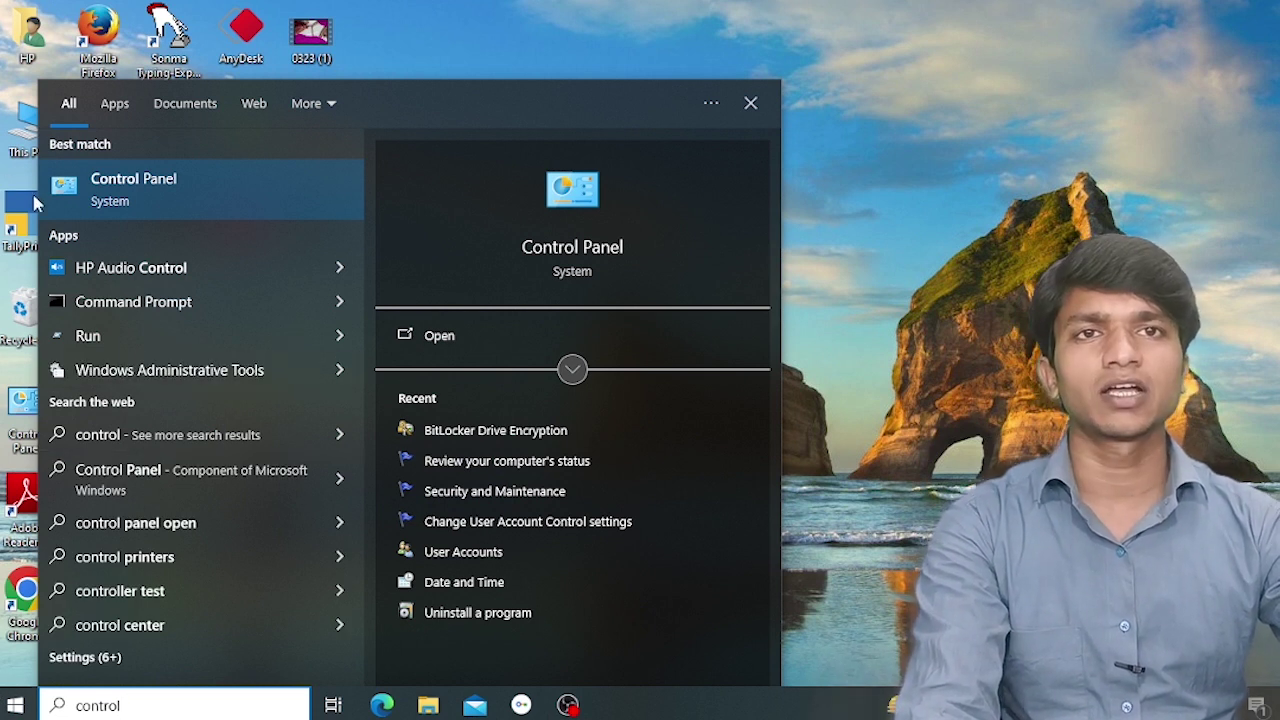
pyautogui.click(166, 184)
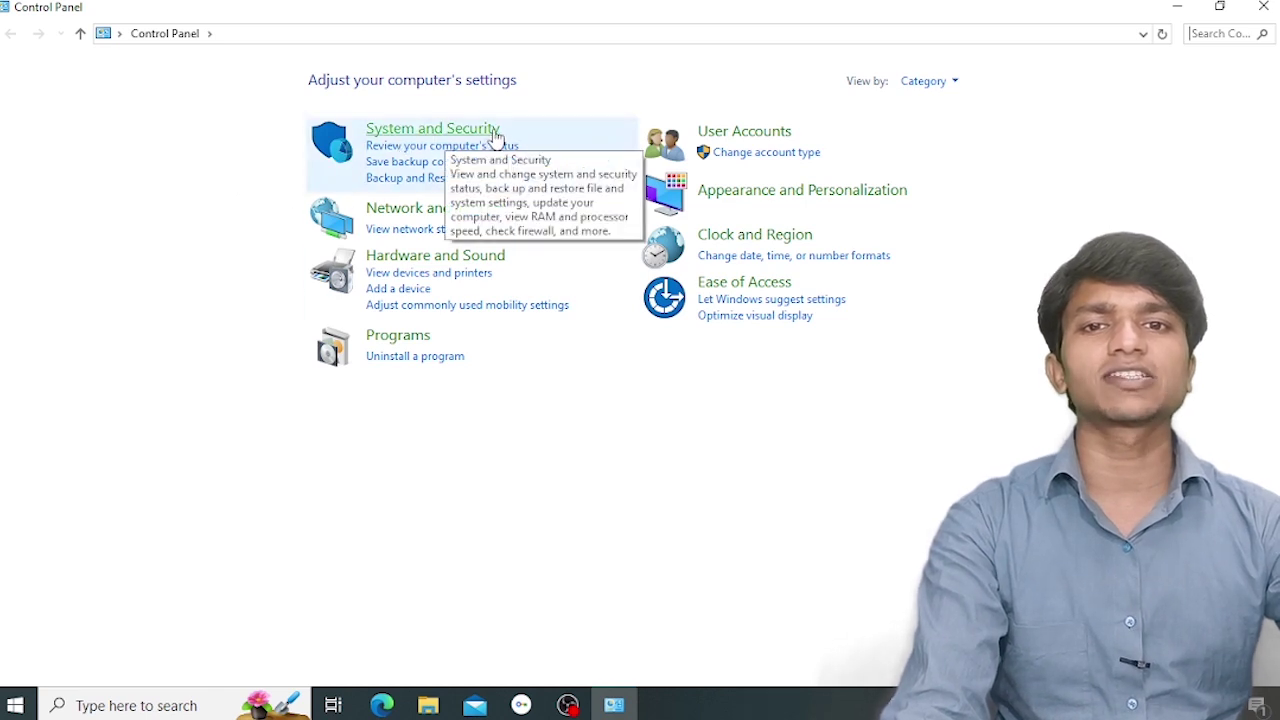
pyautogui.click(440, 131)
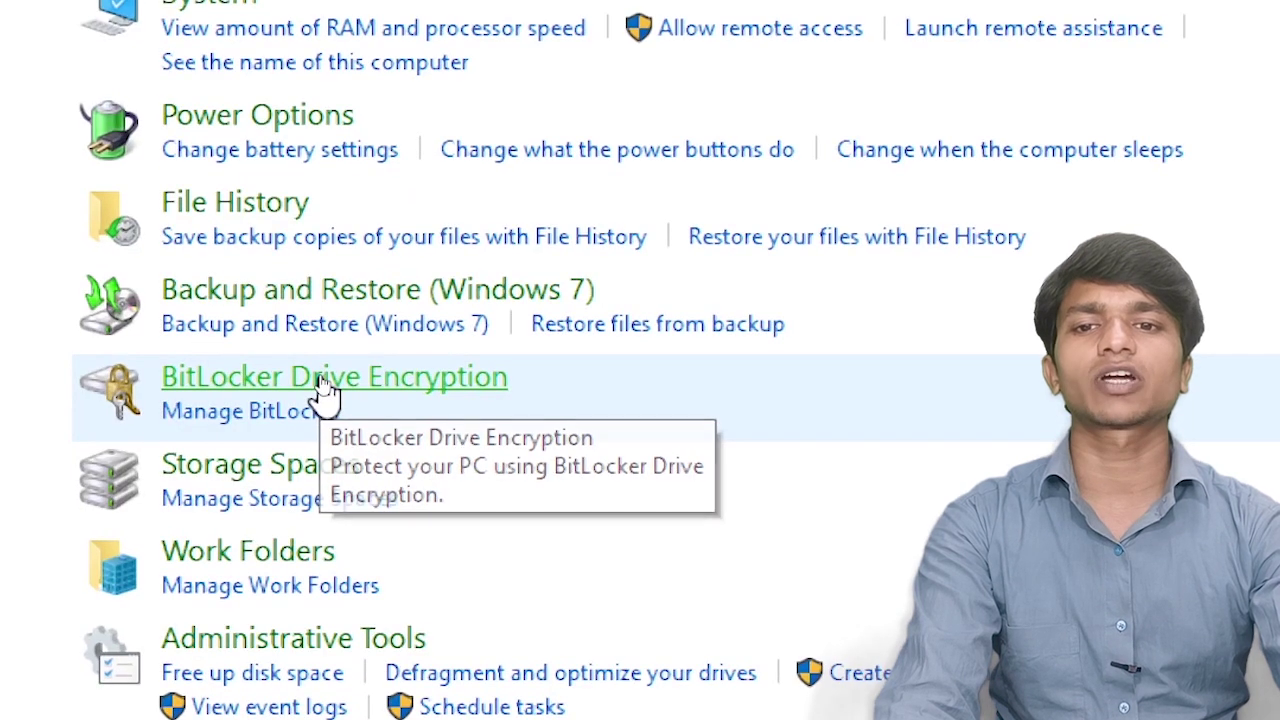
pyautogui.click(303, 390)
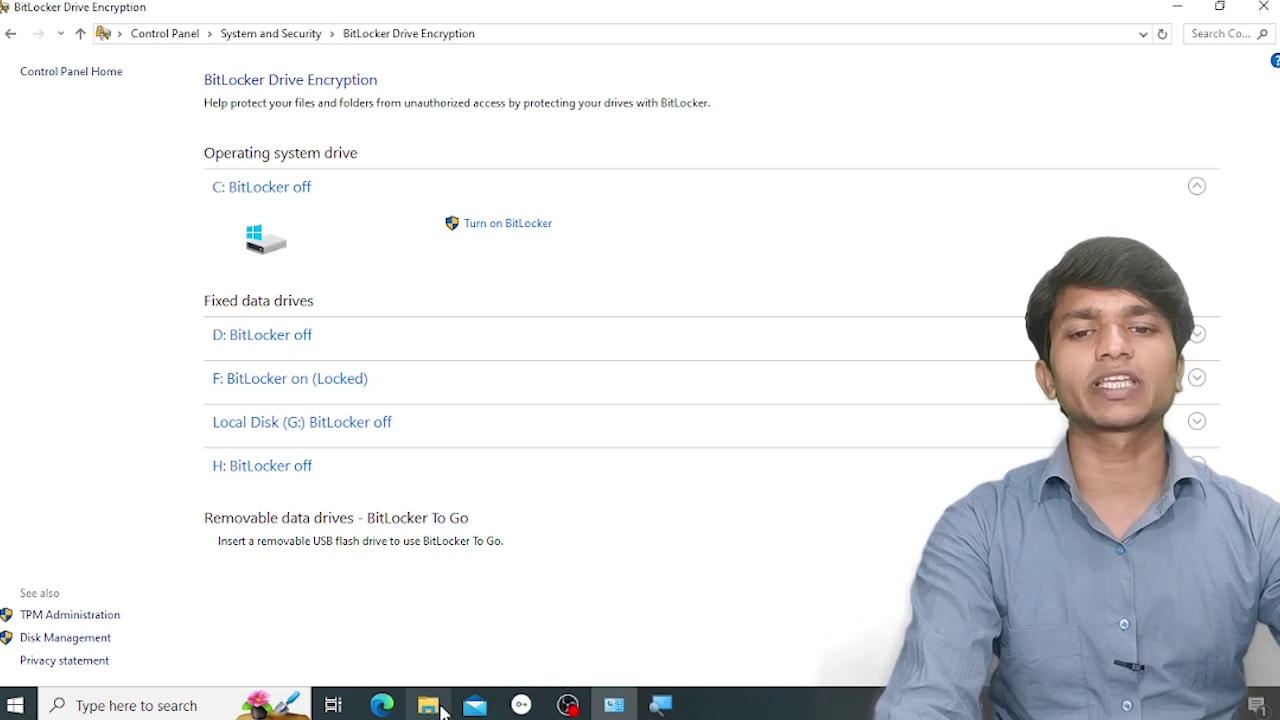
# - Minimize the Magnifier window, view the drives under This PC in File Explorer, and return to BitLocker Drive Encryption
pyautogui.click(660, 705)
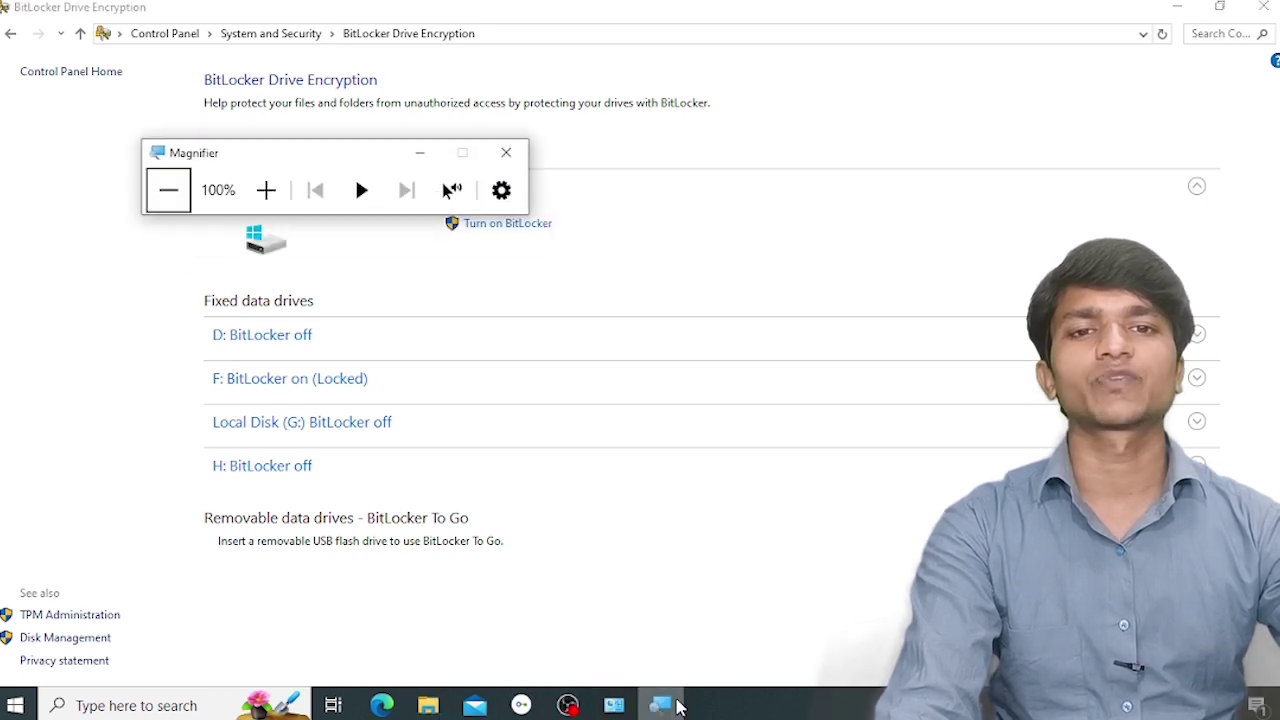
pyautogui.click(420, 155)
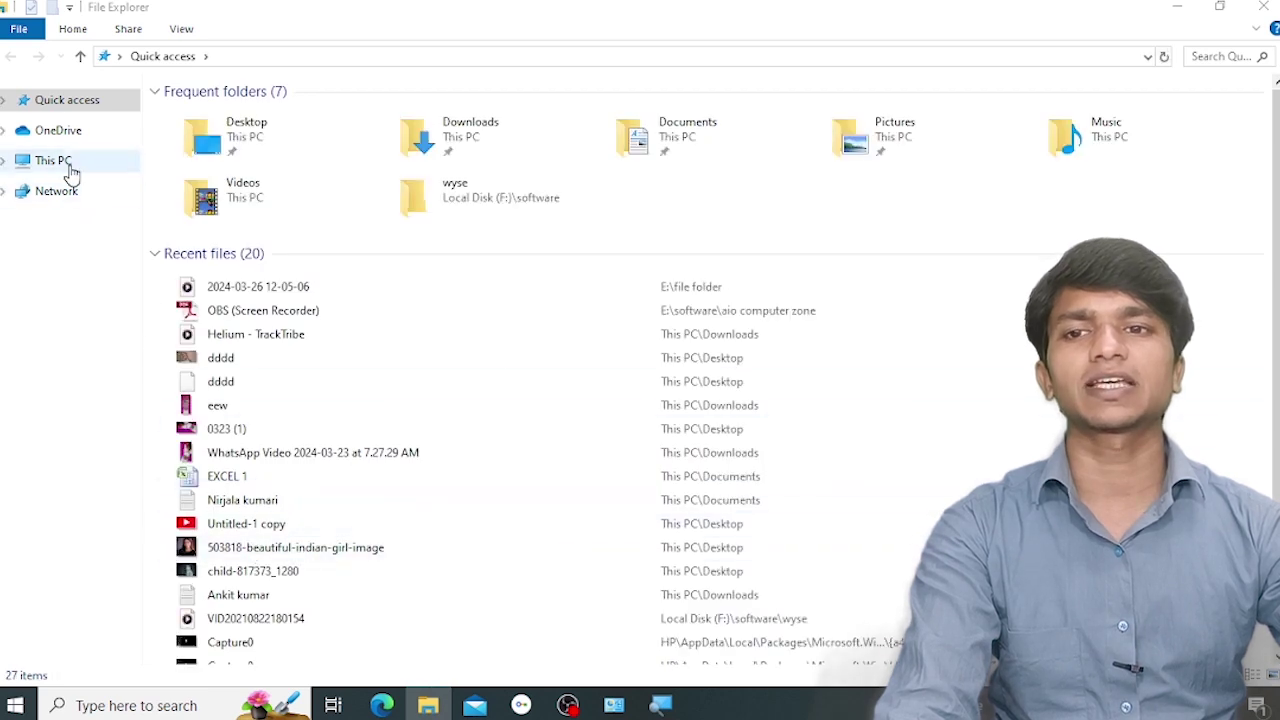
pyautogui.click(62, 163)
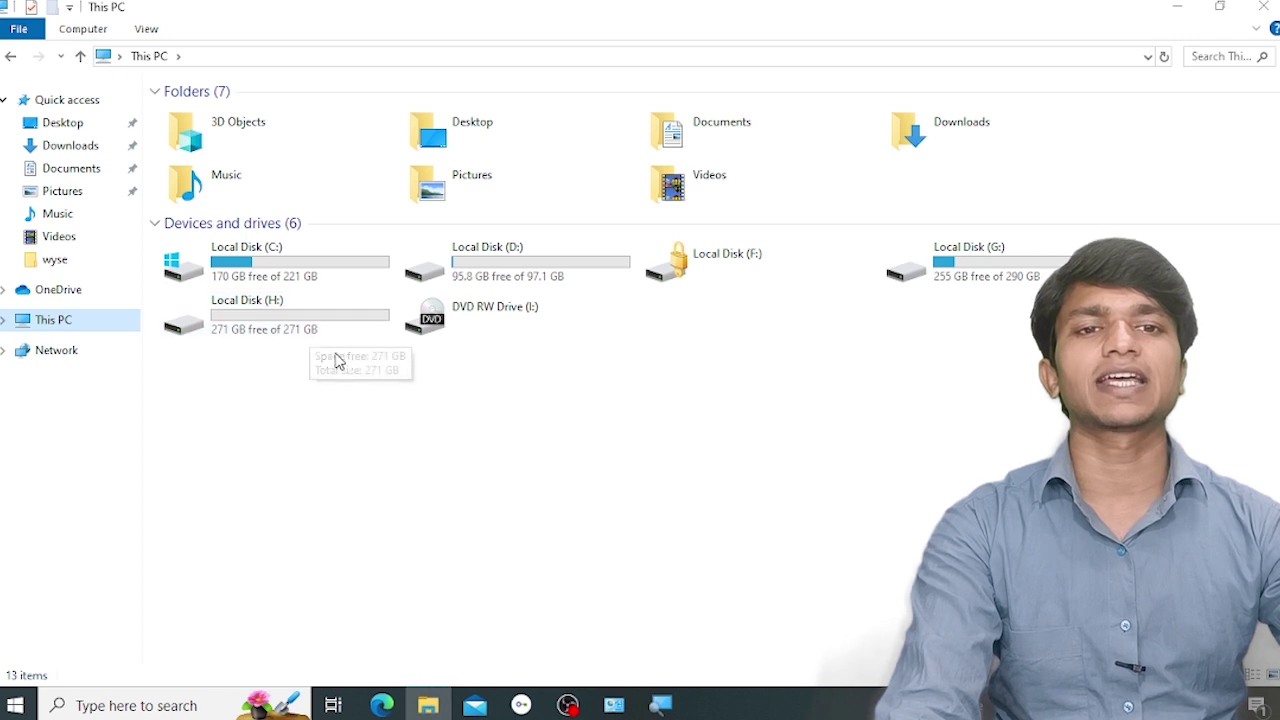
pyautogui.click(614, 705)
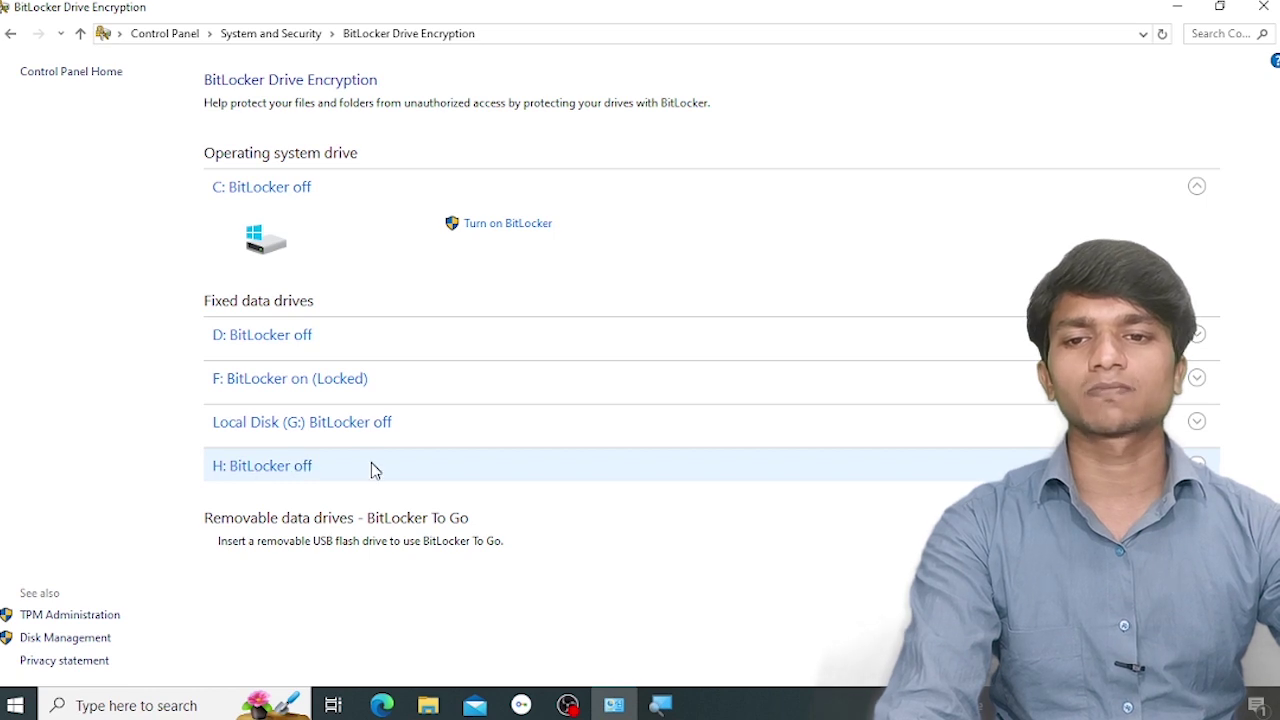
# - Start turning on BitLocker for drive H: and try to set a password as its unlock method
pyautogui.click(297, 476)
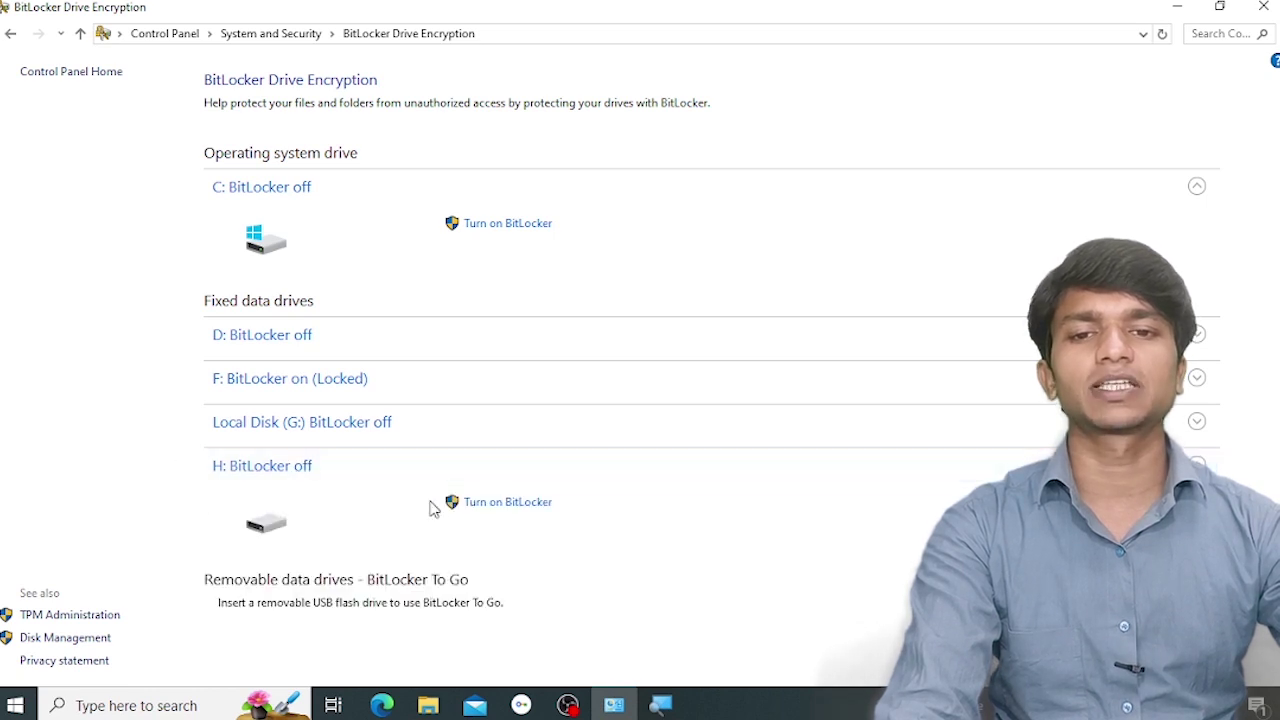
pyautogui.click(500, 505)
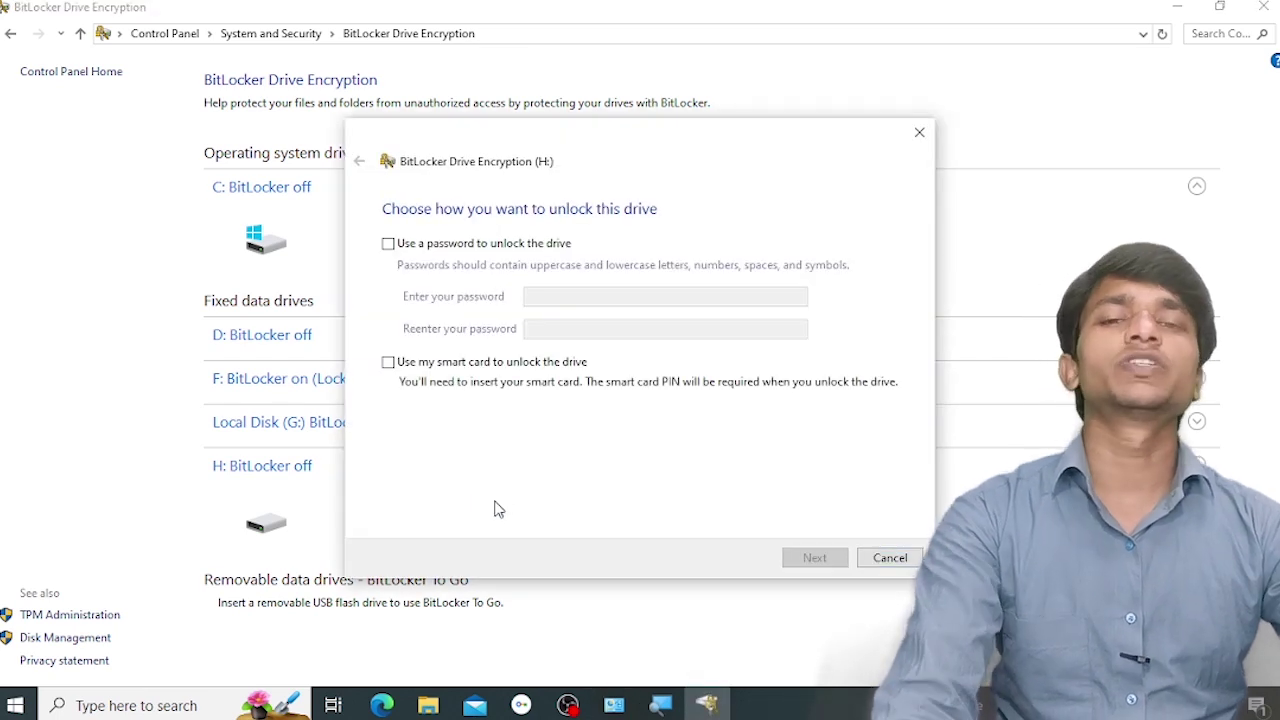
pyautogui.click(388, 244)
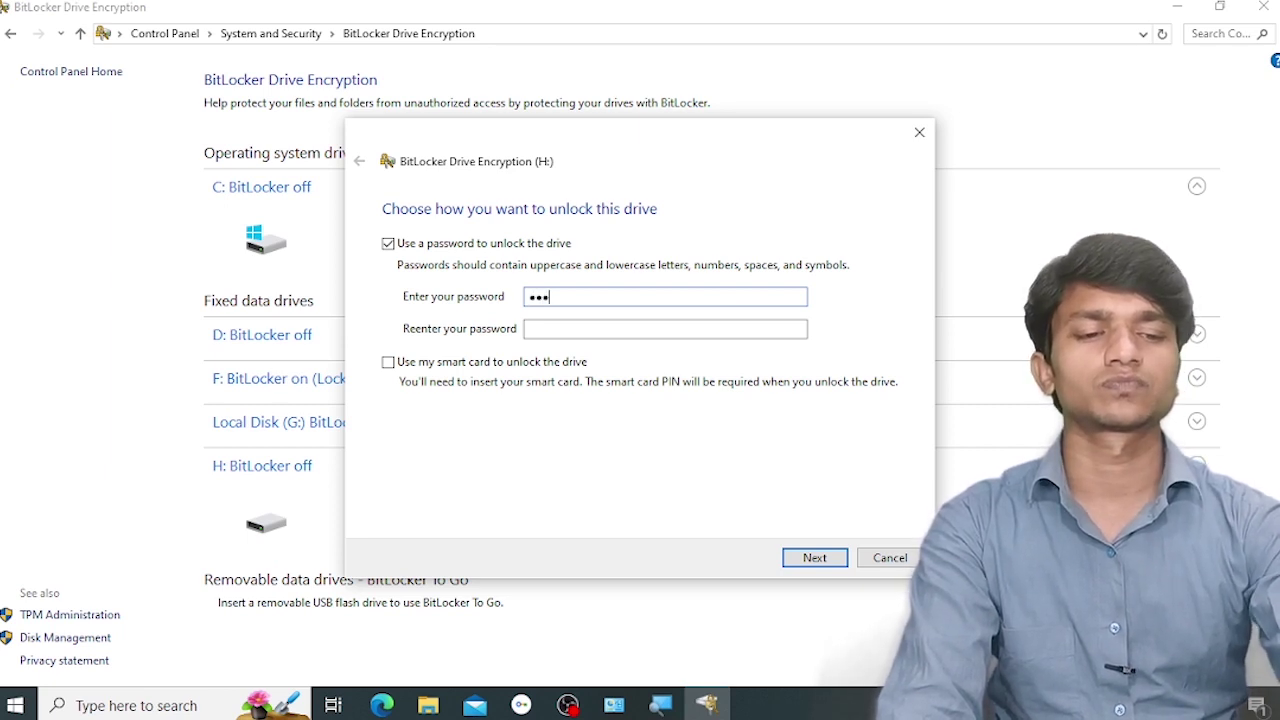
pyautogui.click(529, 329)
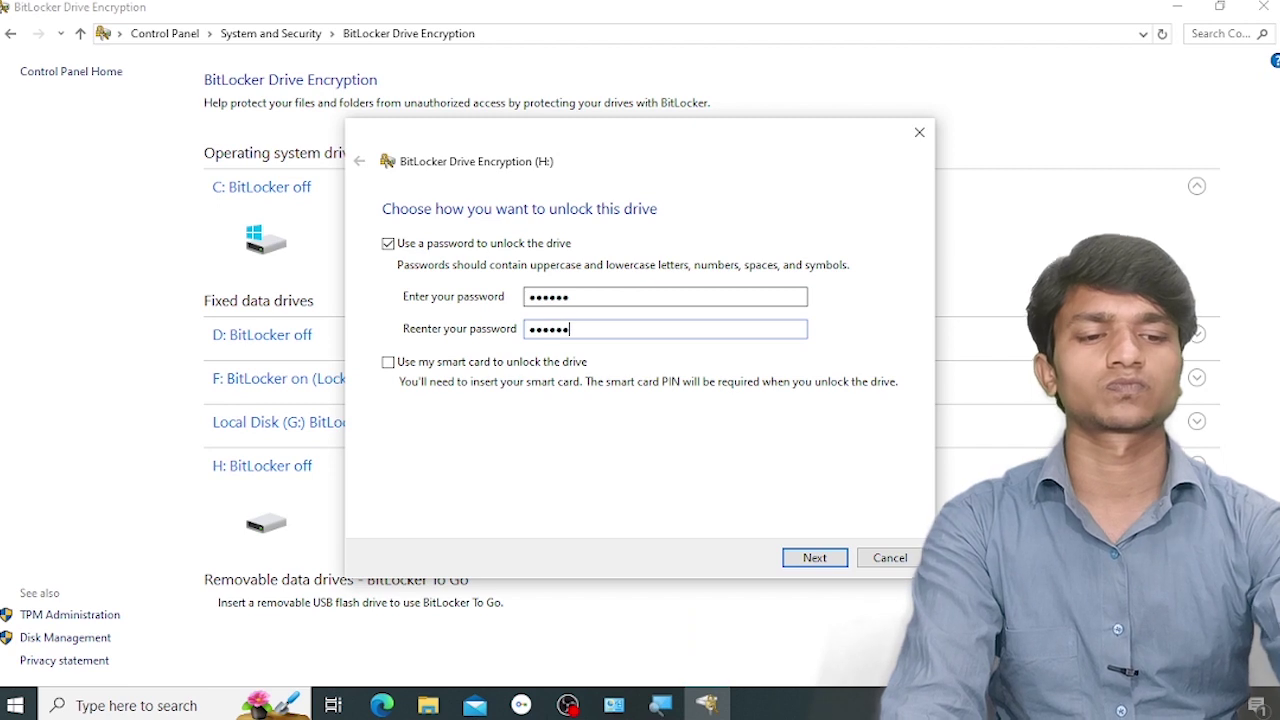
pyautogui.click(812, 559)
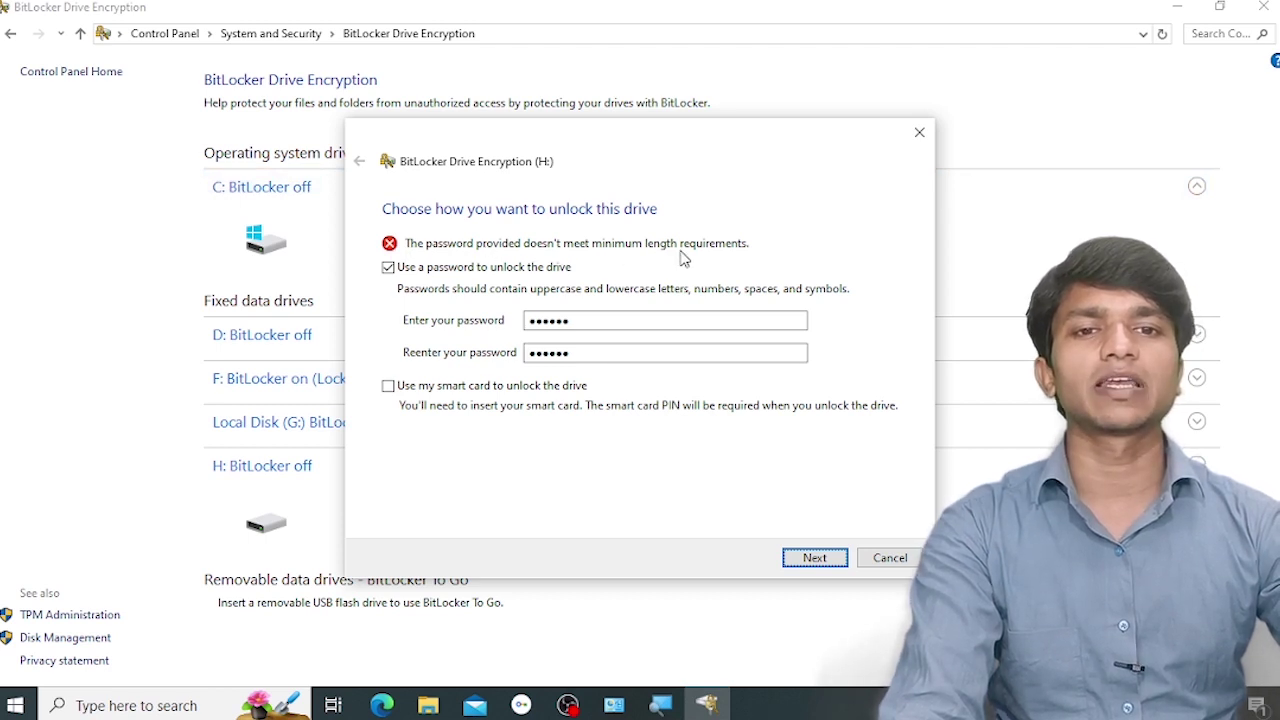
# - Replace the unlock password for drive H: with a longer one in both password fields and continue to the recovery key backup
pyautogui.click(617, 318)
pyautogui.hotkey('ctrl', 'a')
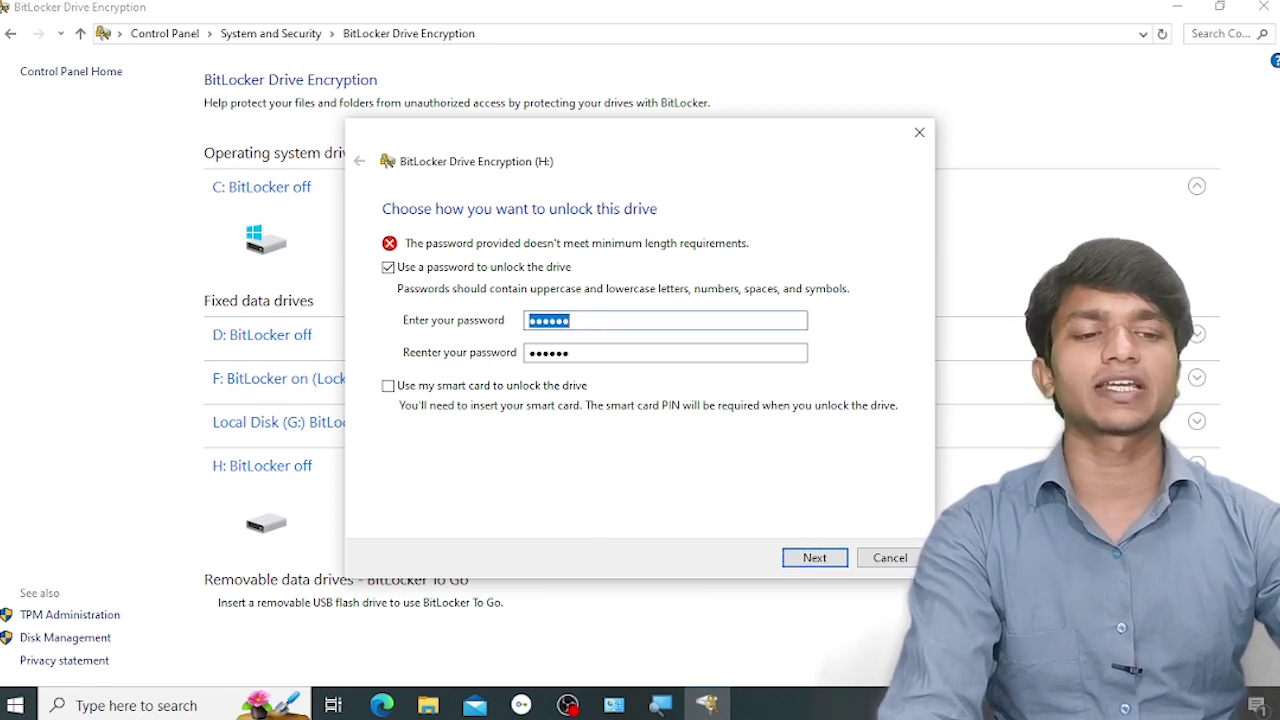
pyautogui.write('a')
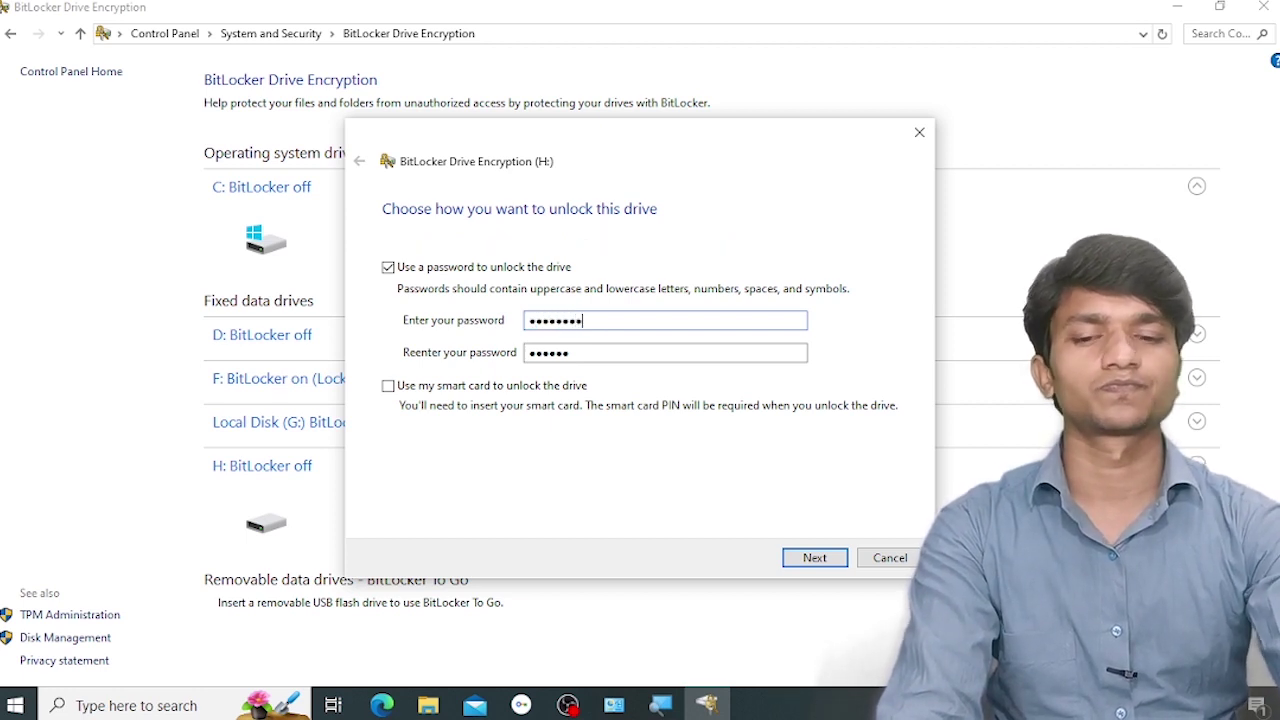
pyautogui.press('Tab')
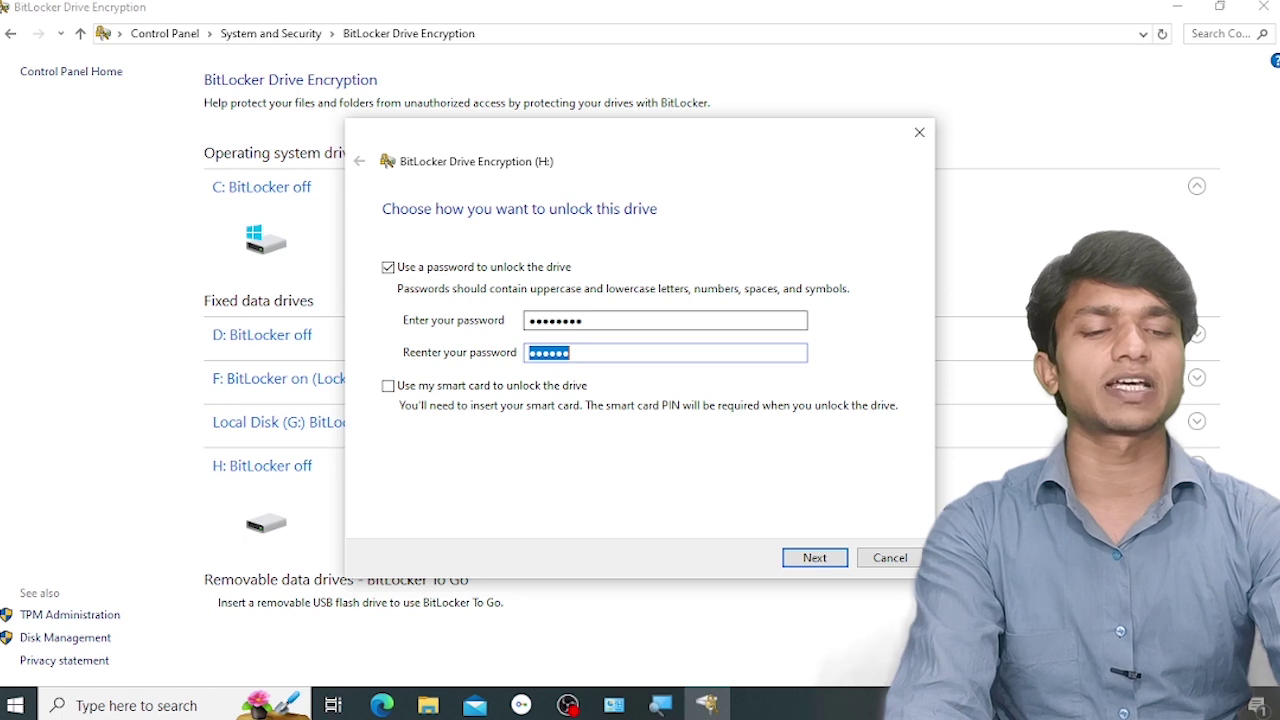
pyautogui.write('a')
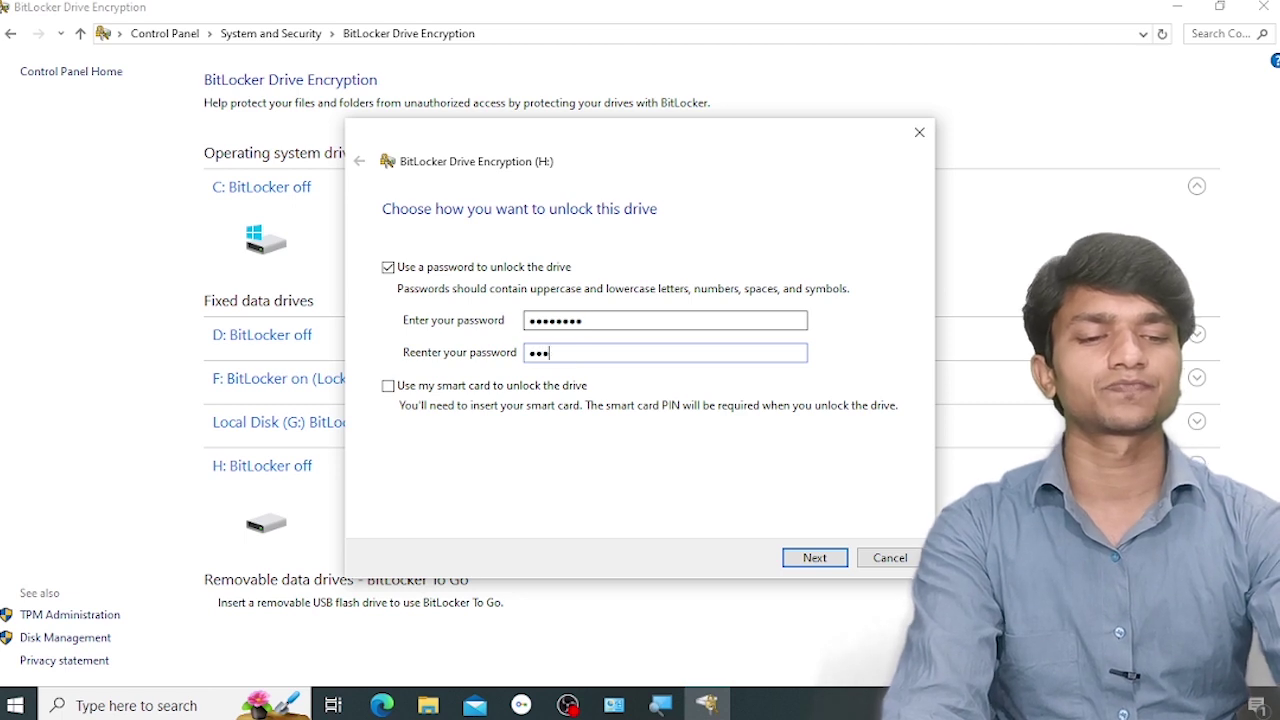
pyautogui.write('aaaaaaa')
pyautogui.press('Tab')
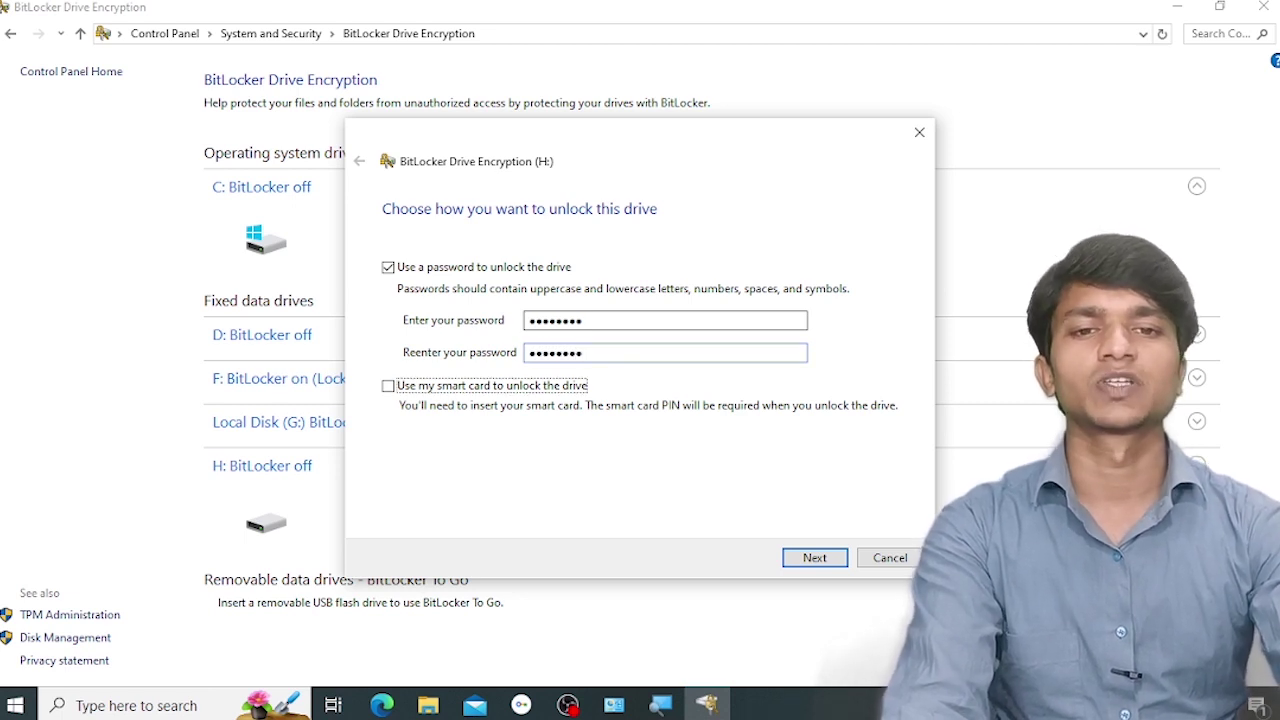
pyautogui.click(822, 558)
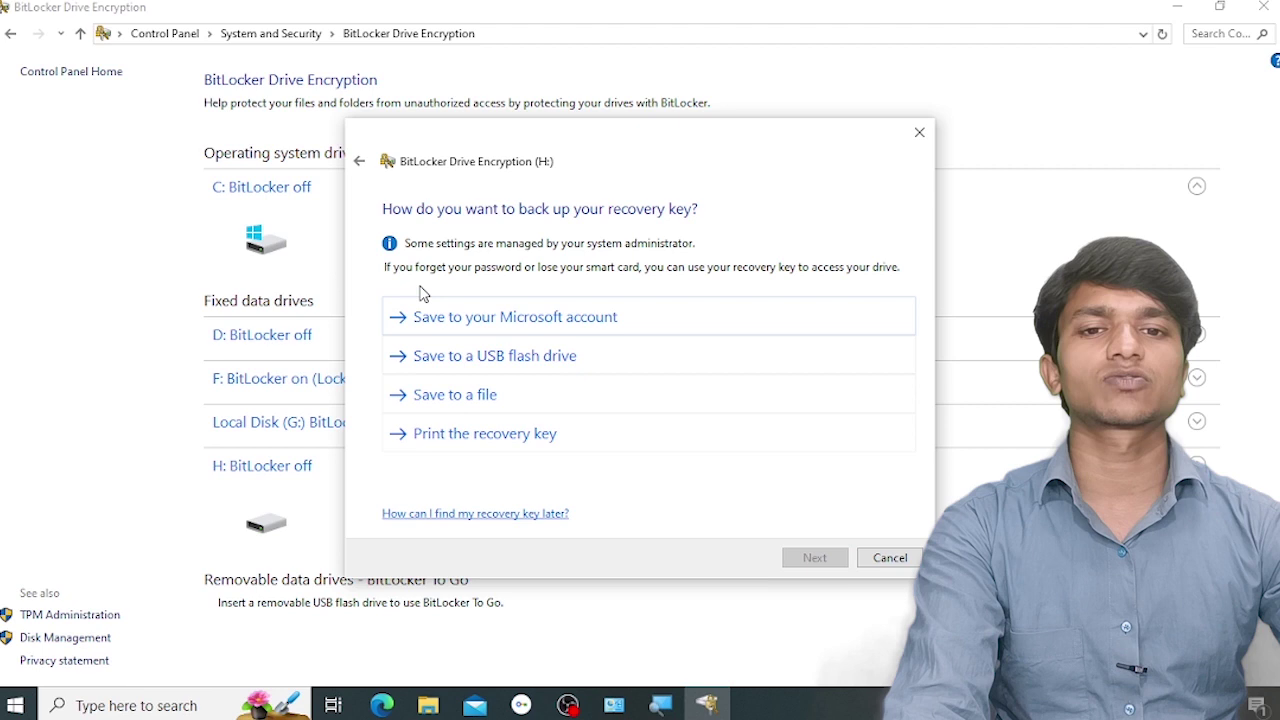
# - Choose to back up the recovery key to a file and try to save it directly in This PC
pyautogui.click(489, 405)
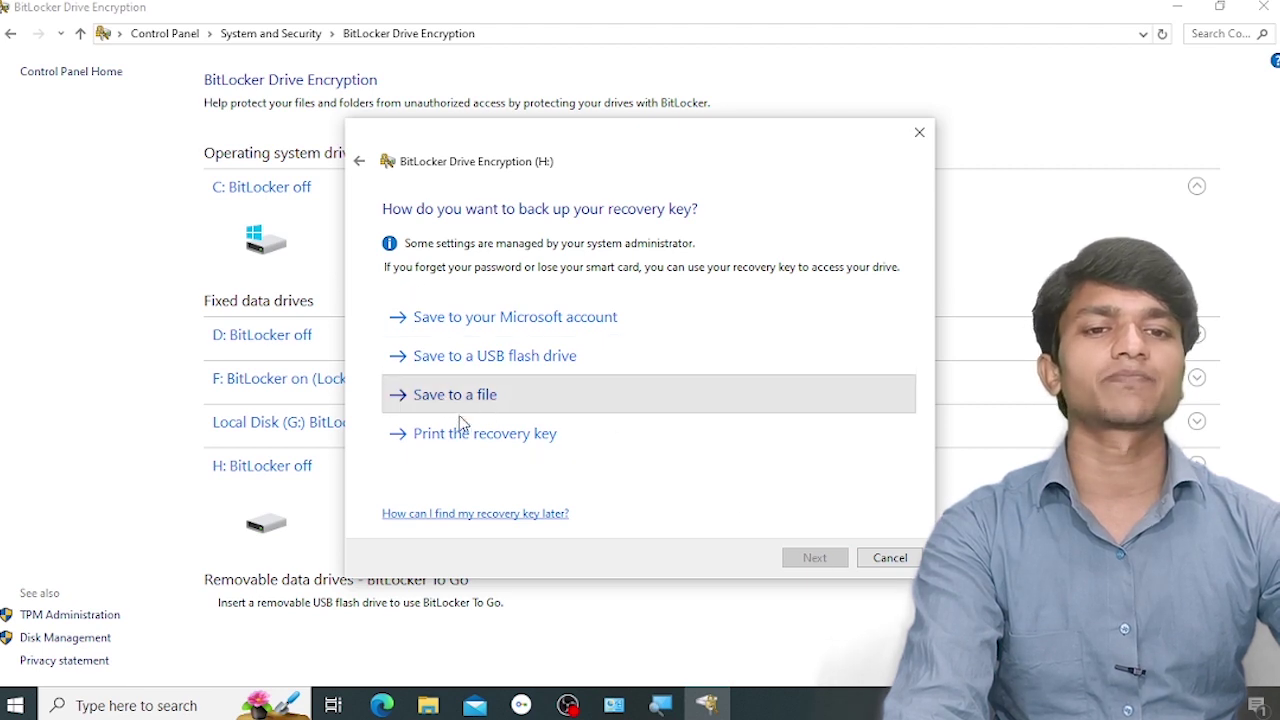
pyautogui.click(840, 573)
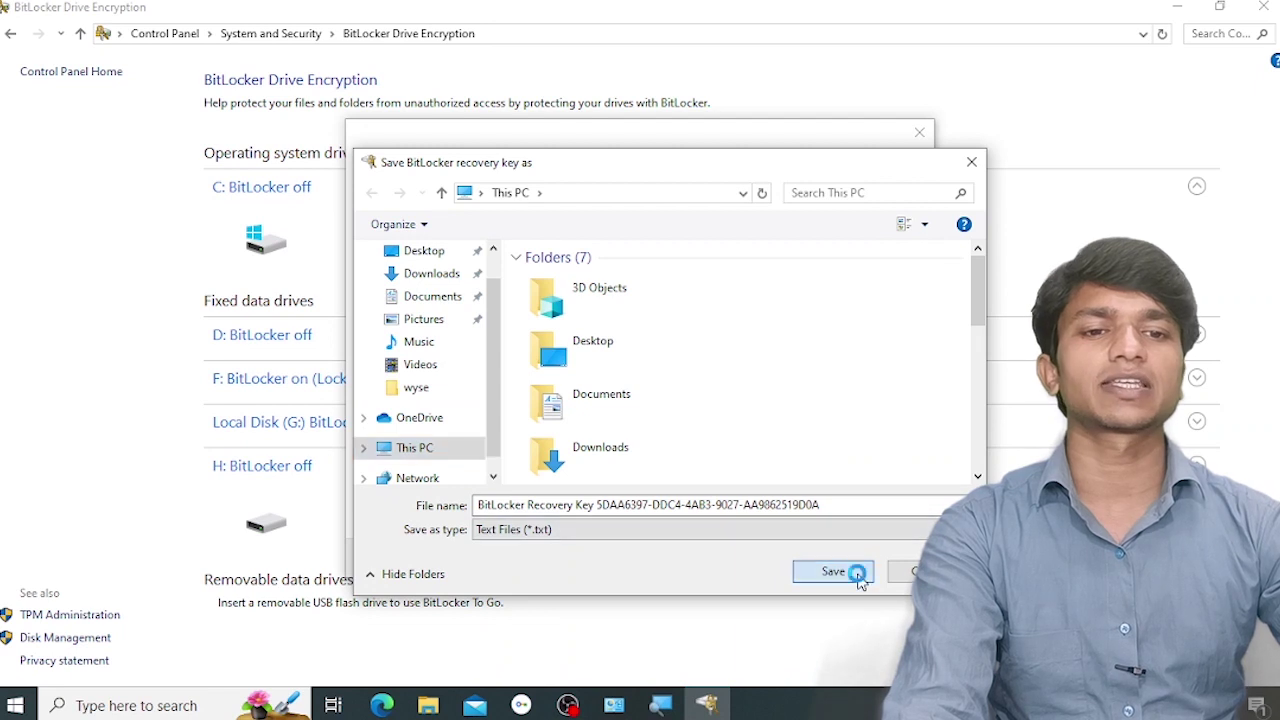
pyautogui.click(770, 352)
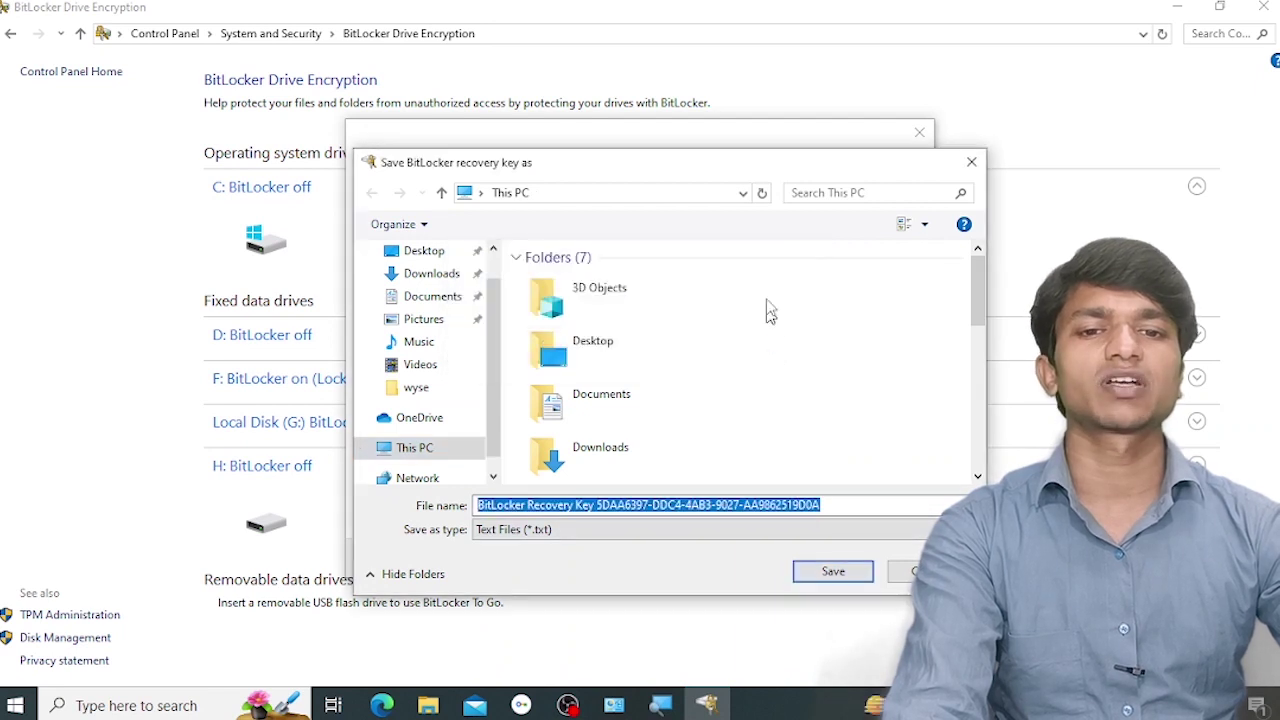
pyautogui.click(840, 573)
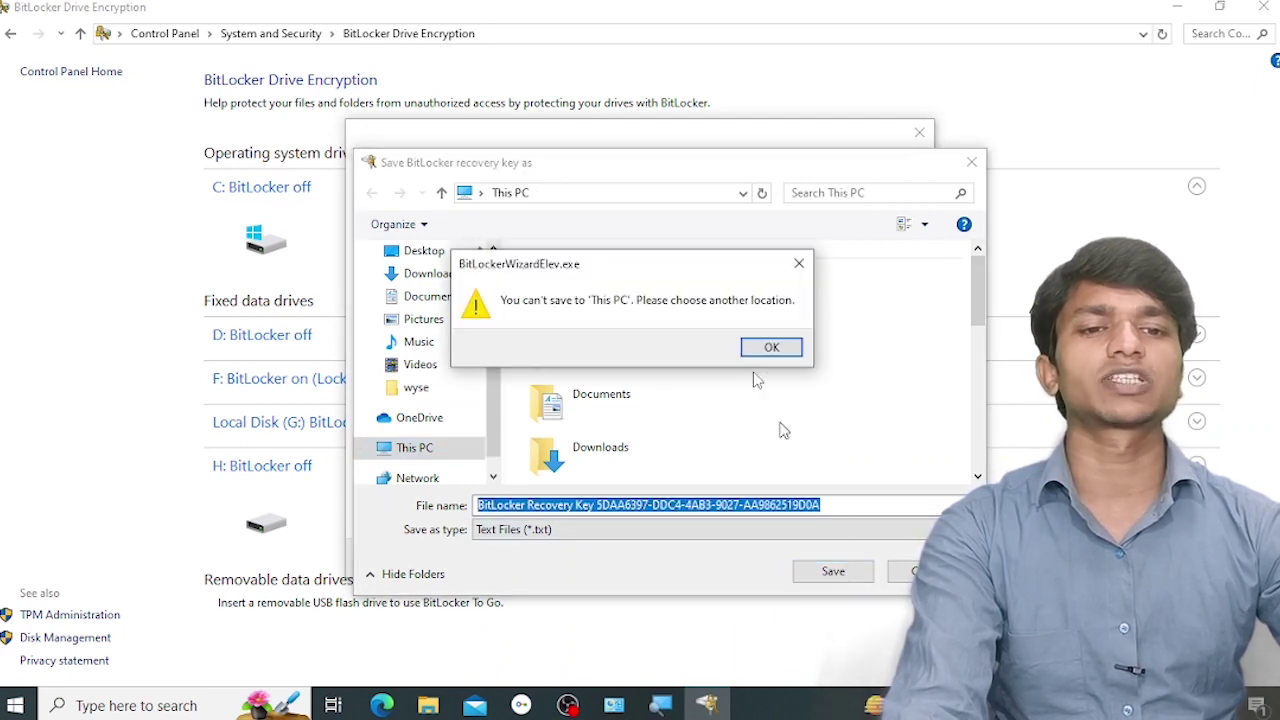
pyautogui.click(497, 452)
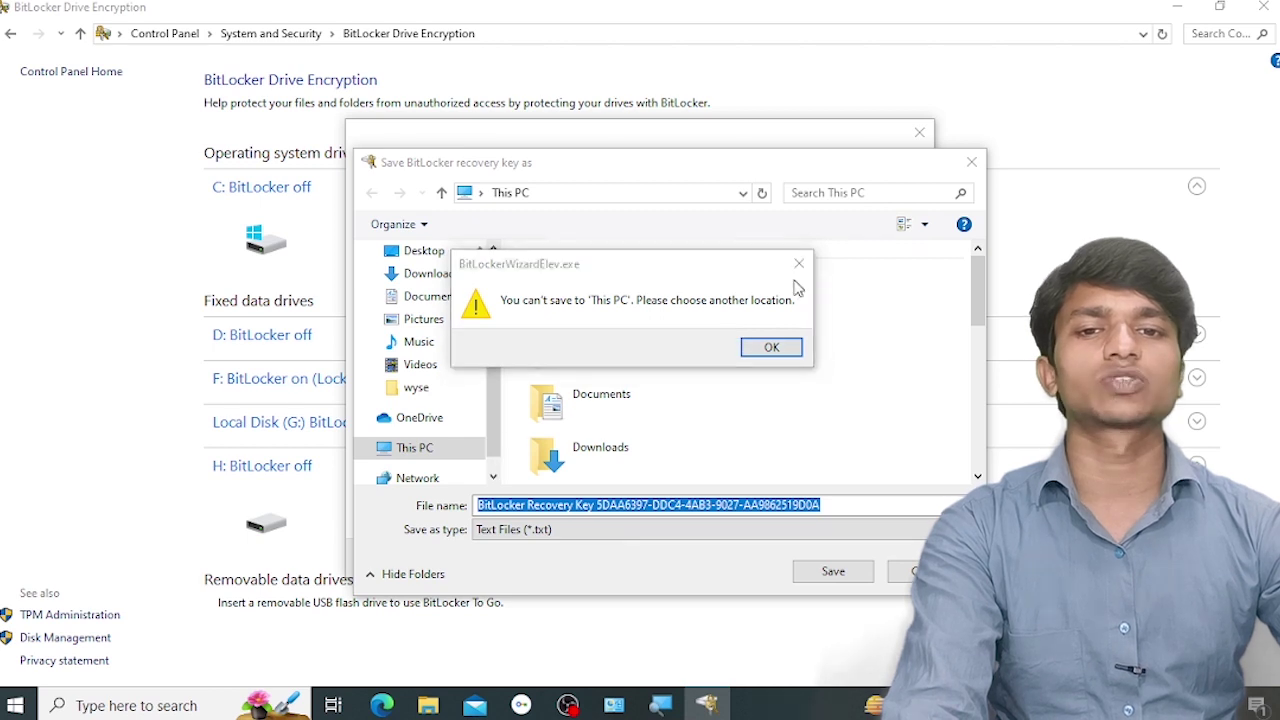
pyautogui.press('Return')
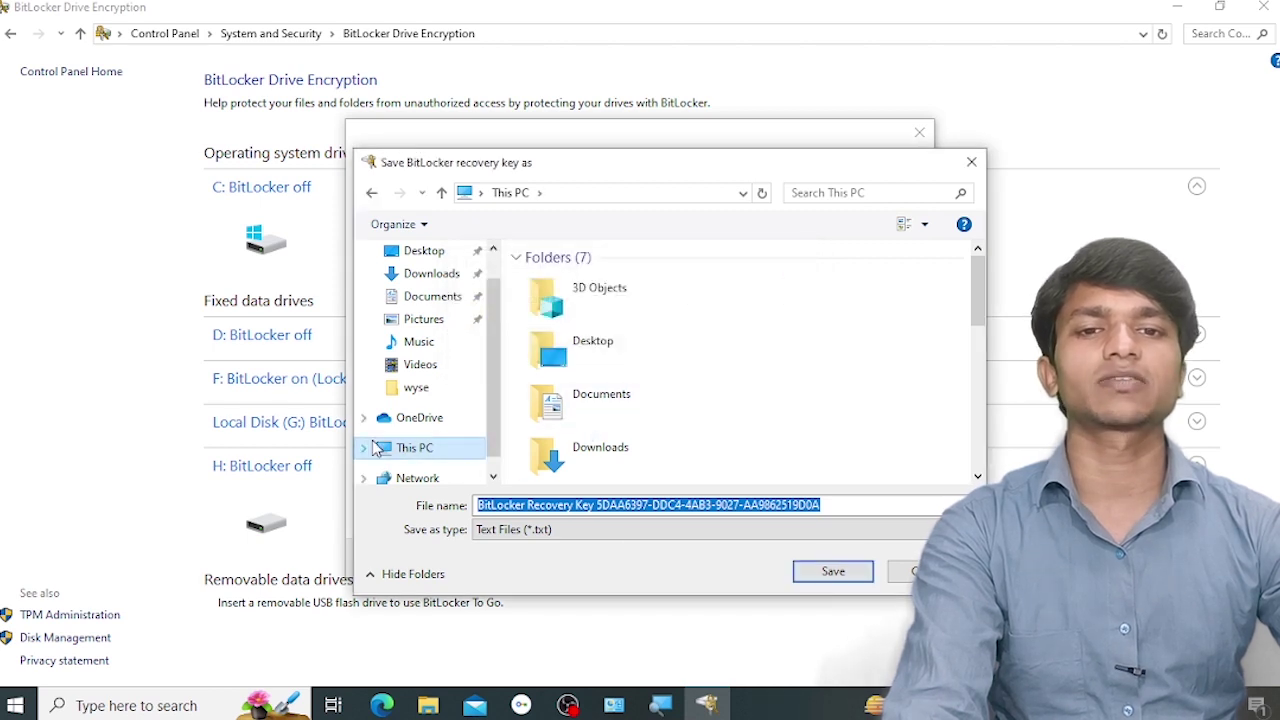
# - Try to save the recovery key file as "saxsa" in the root of Local Disk (D:)
pyautogui.click(400, 449)
pyautogui.scroll(-5, 607, 404)
pyautogui.scroll(-1, 465, 440)
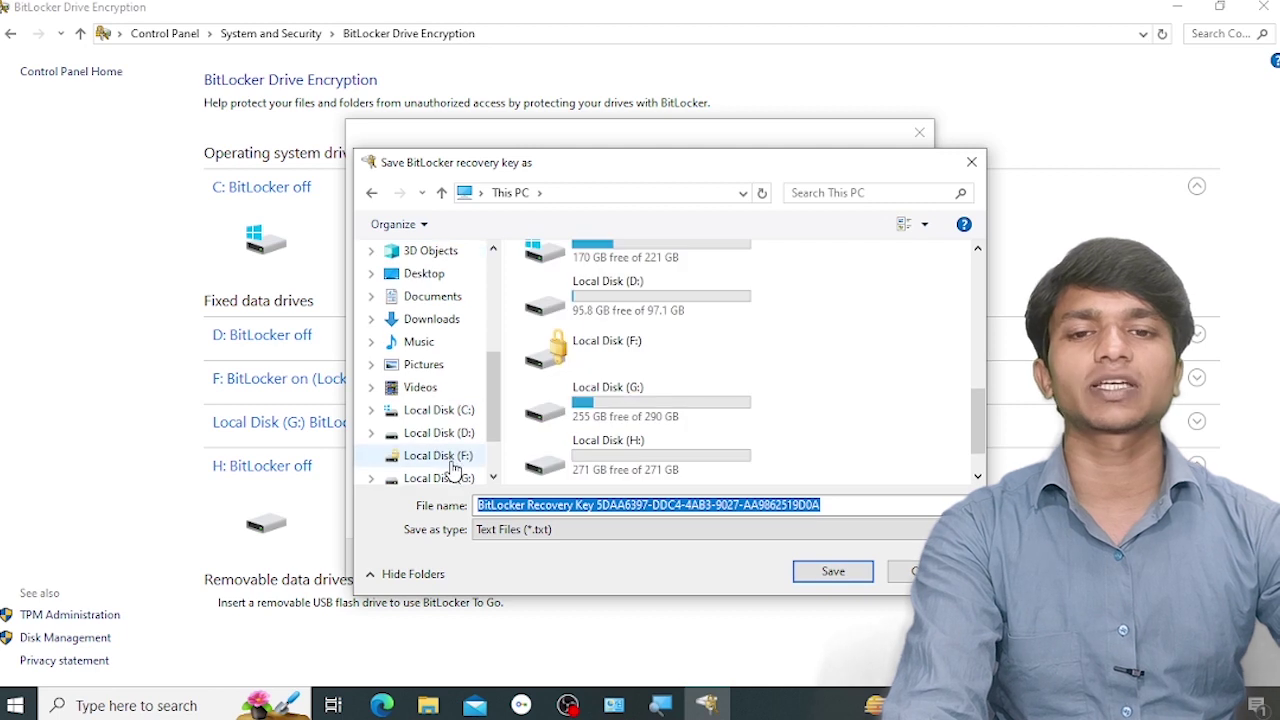
pyautogui.click(808, 572)
pyautogui.click(756, 365)
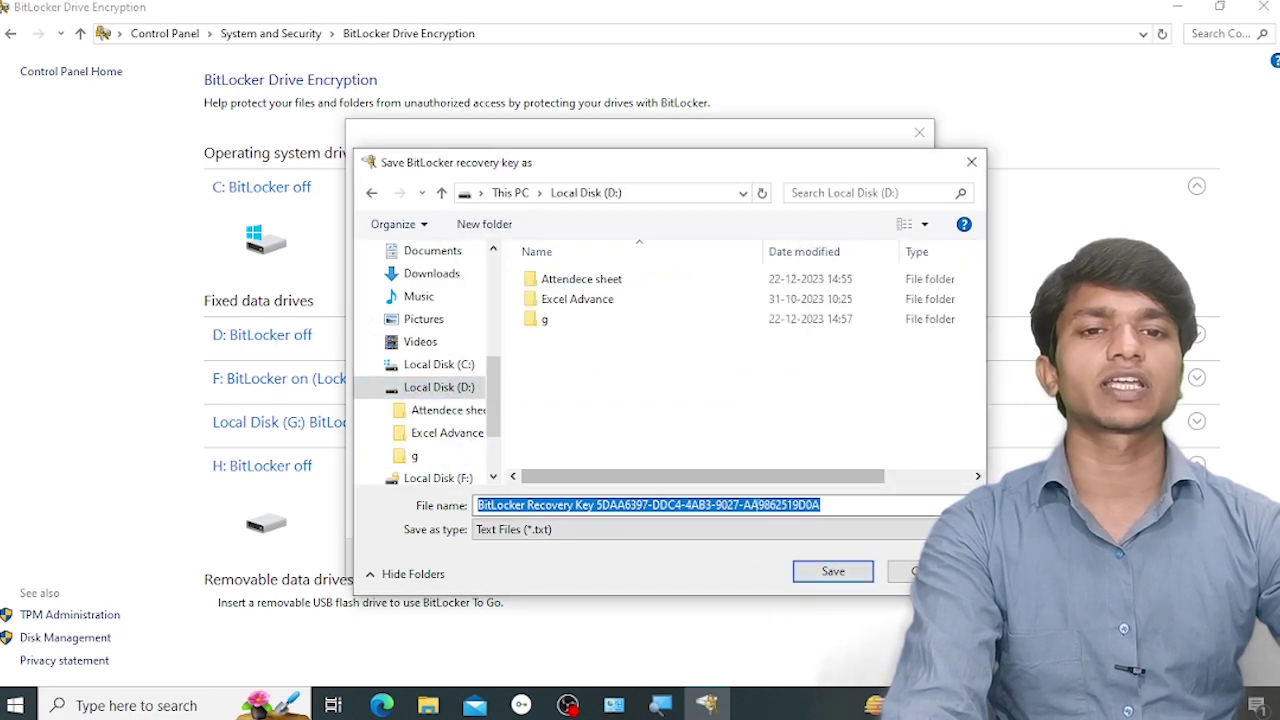
pyautogui.write('saxsa')
pyautogui.click(830, 572)
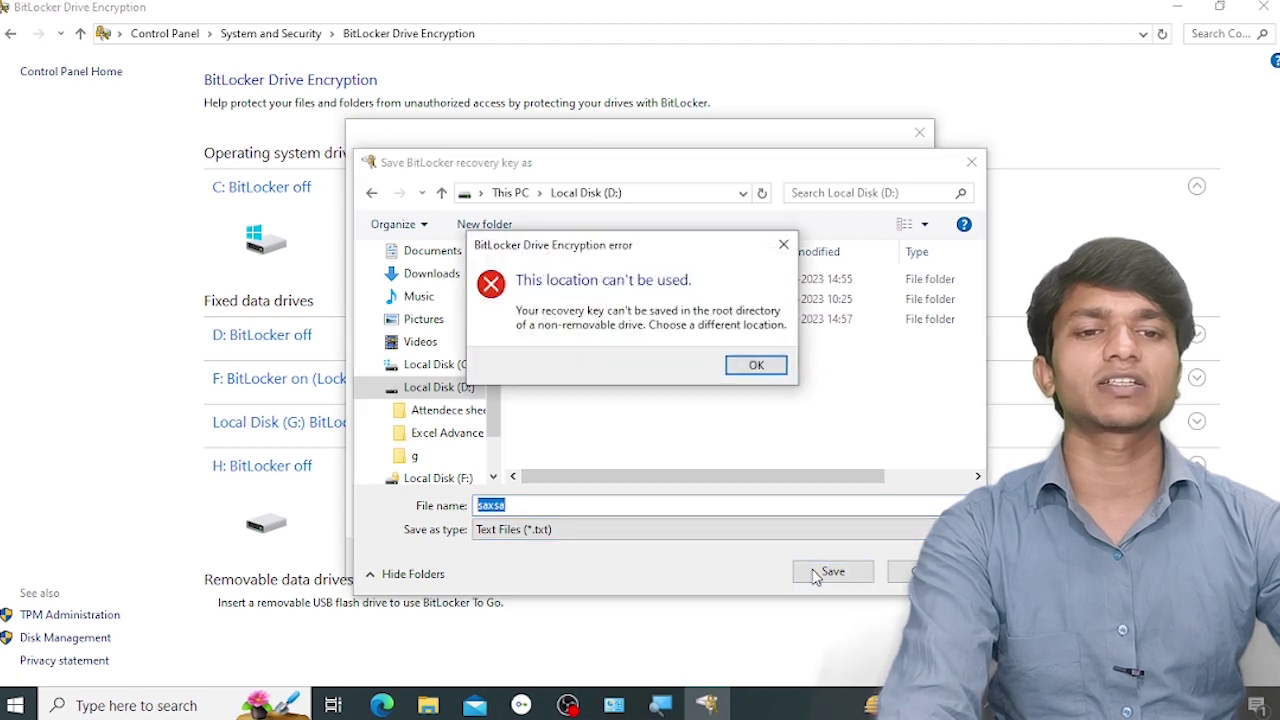
pyautogui.click(756, 365)
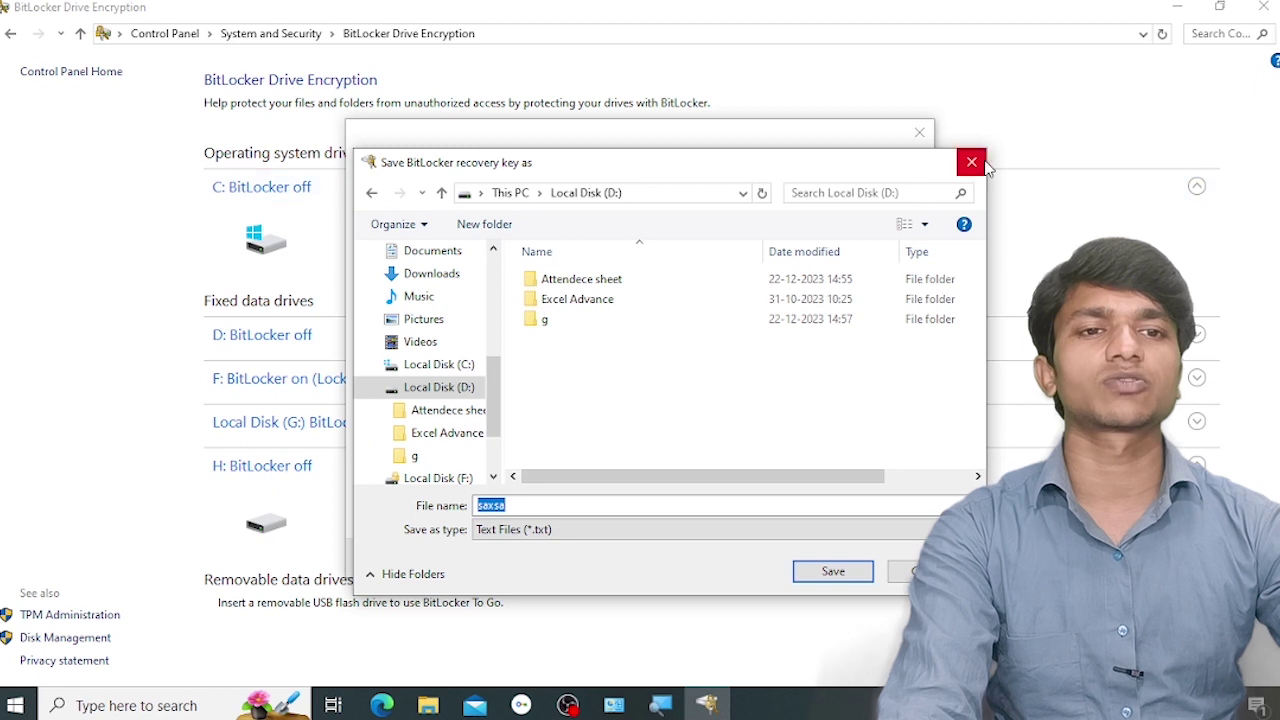
# - Abandon saving the recovery key to a file, keep the BitLocker setup running, and print the key with PDFCreator instead
pyautogui.click(971, 161)
pyautogui.click(921, 138)
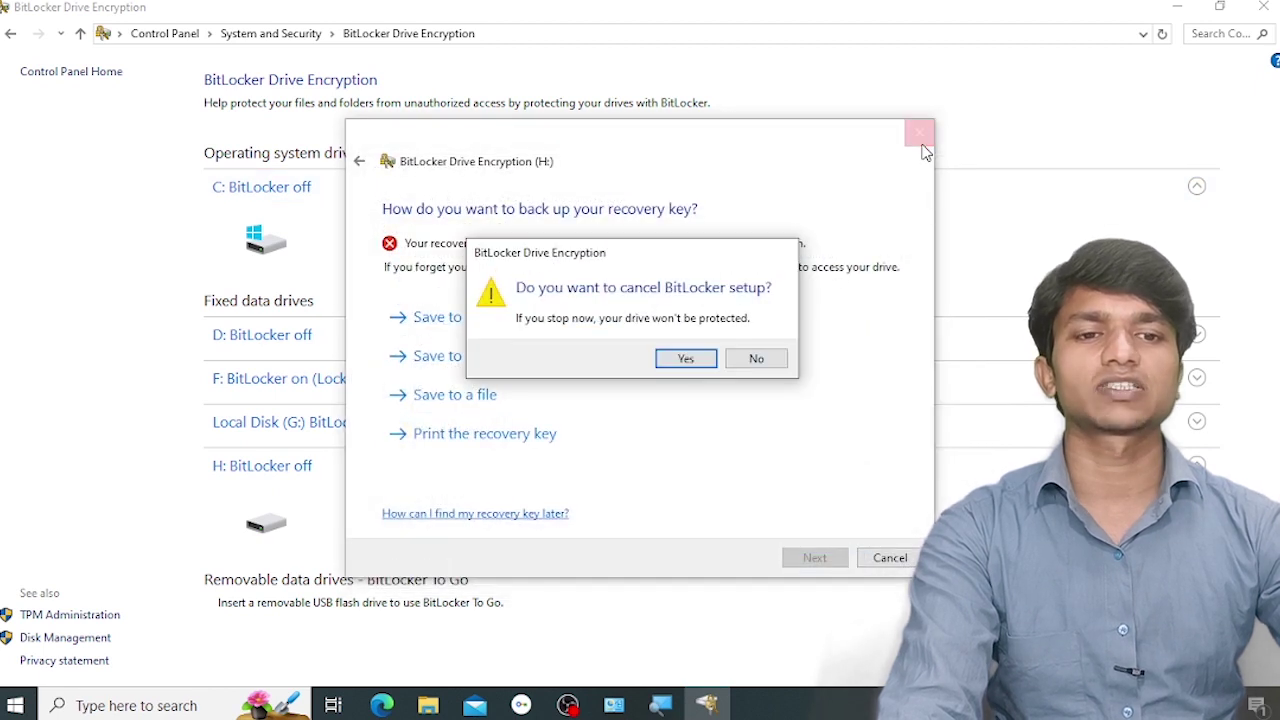
pyautogui.click(773, 367)
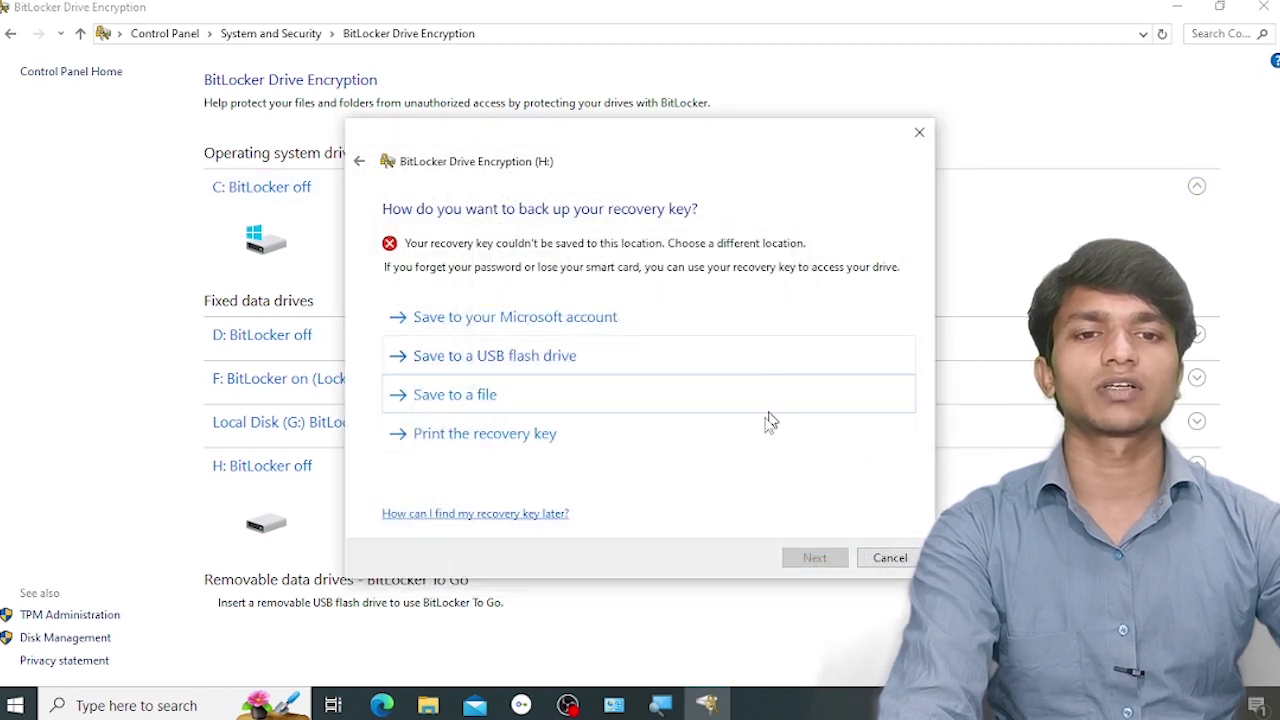
pyautogui.click(531, 432)
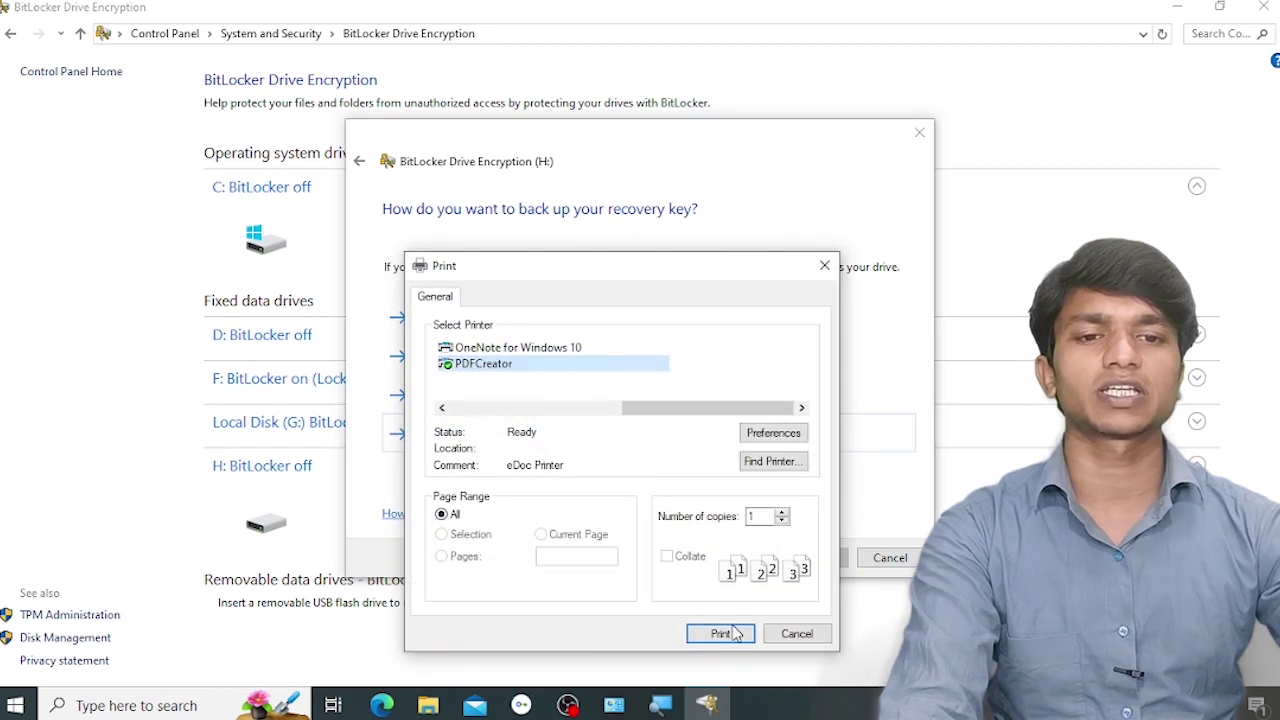
pyautogui.click(735, 634)
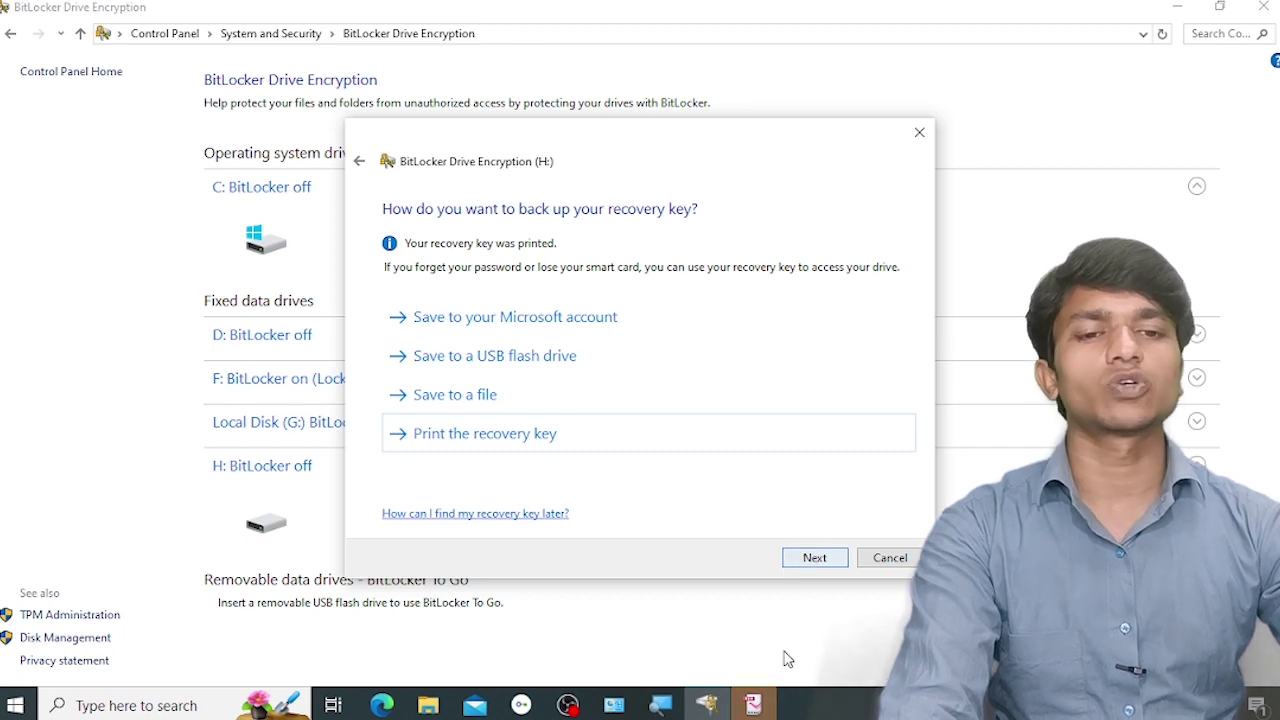
pyautogui.click(829, 563)
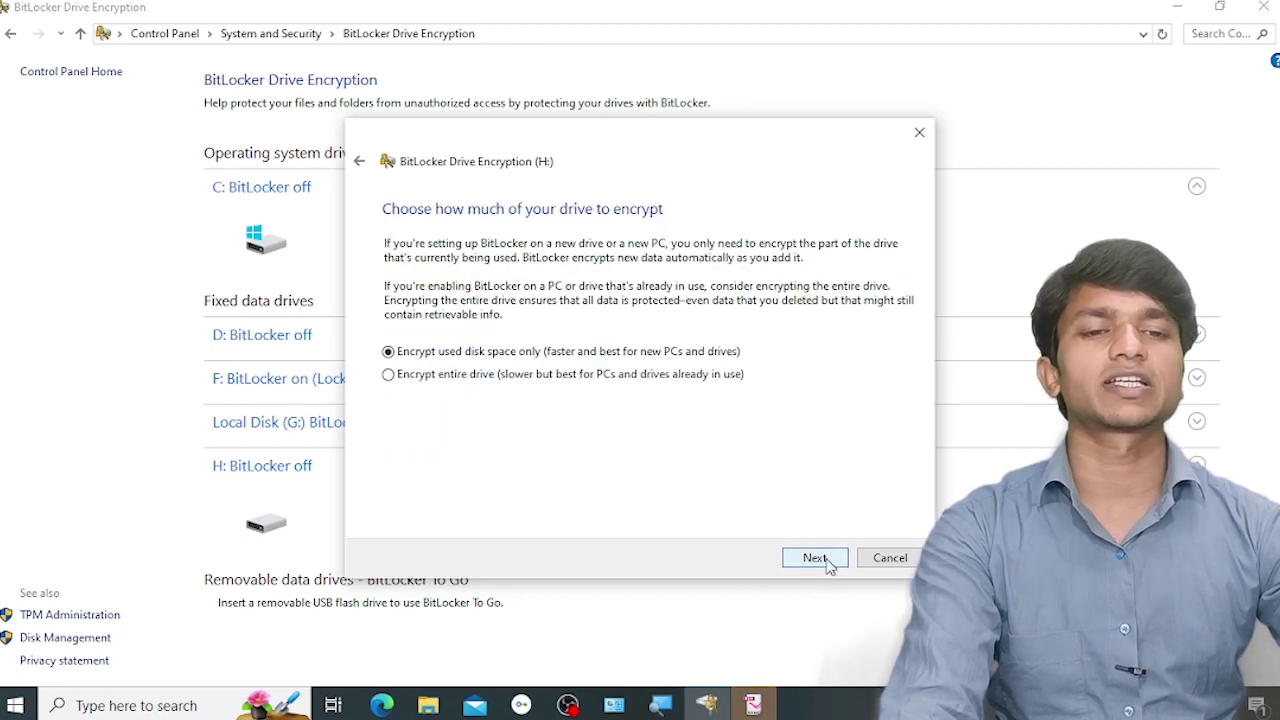
# - Encrypt only the used disk space of drive H: using the new encryption mode, and start the encryption
pyautogui.click(815, 558)
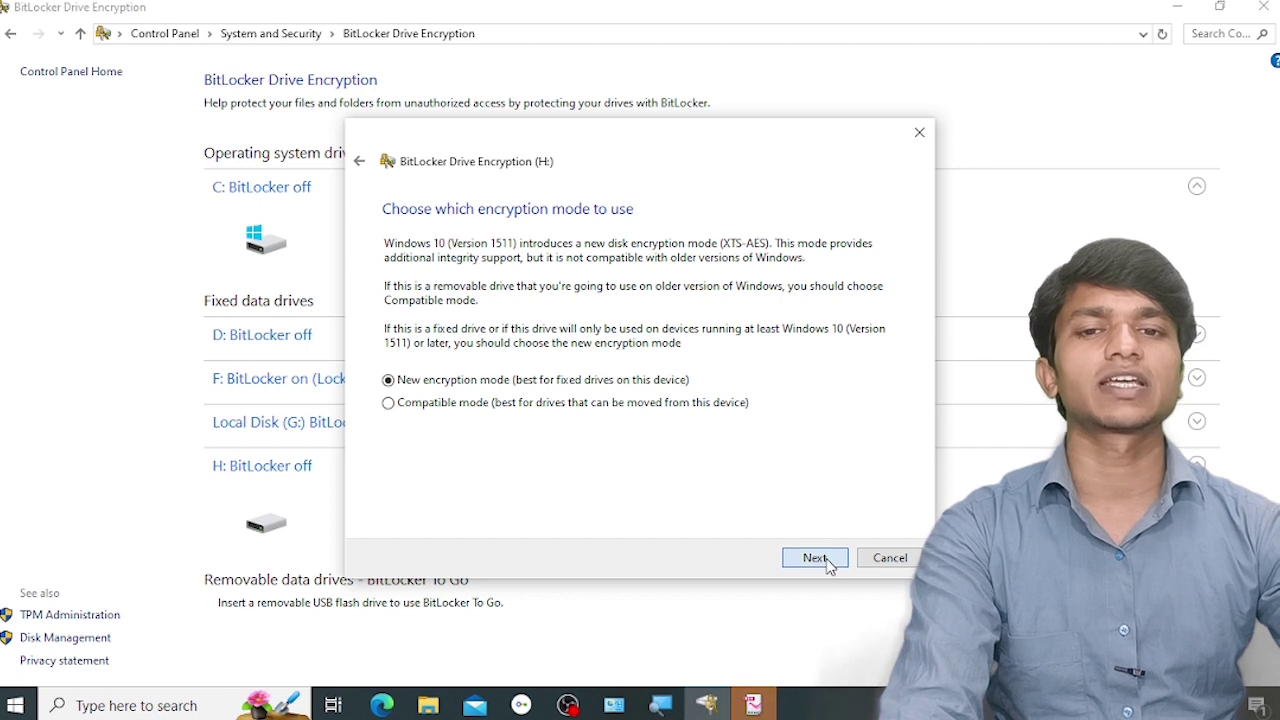
pyautogui.click(829, 563)
pyautogui.click(825, 560)
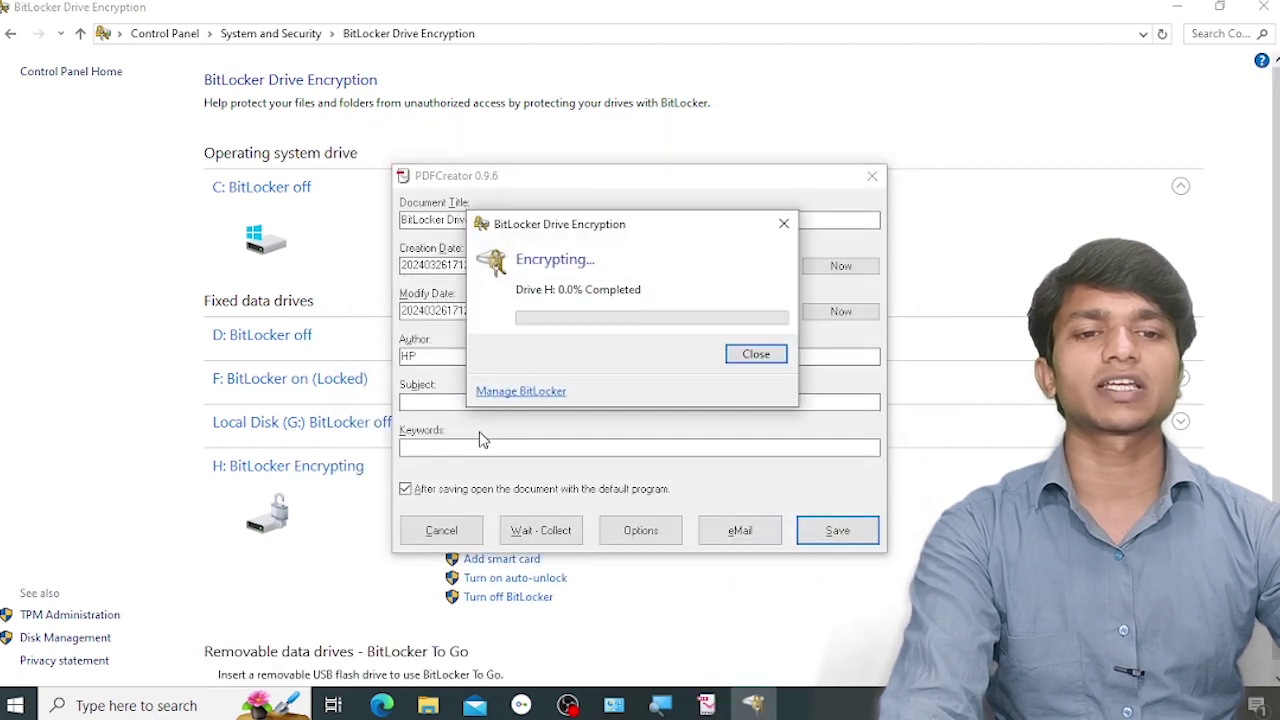
# - Dismiss the PDFCreator dialog and the encryption progress dialog for drive H: after it finishes, and close the BitLocker Drive Encryption window
pyautogui.click(871, 176)
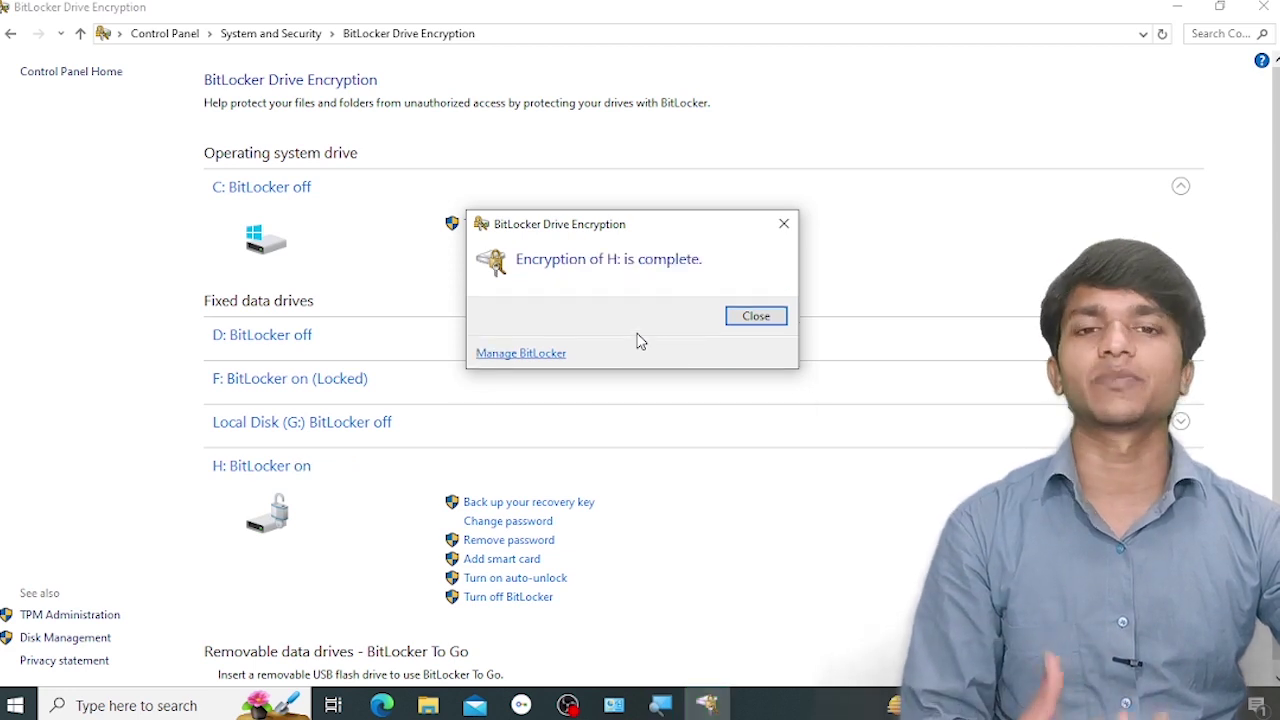
pyautogui.click(752, 318)
pyautogui.click(1265, 7)
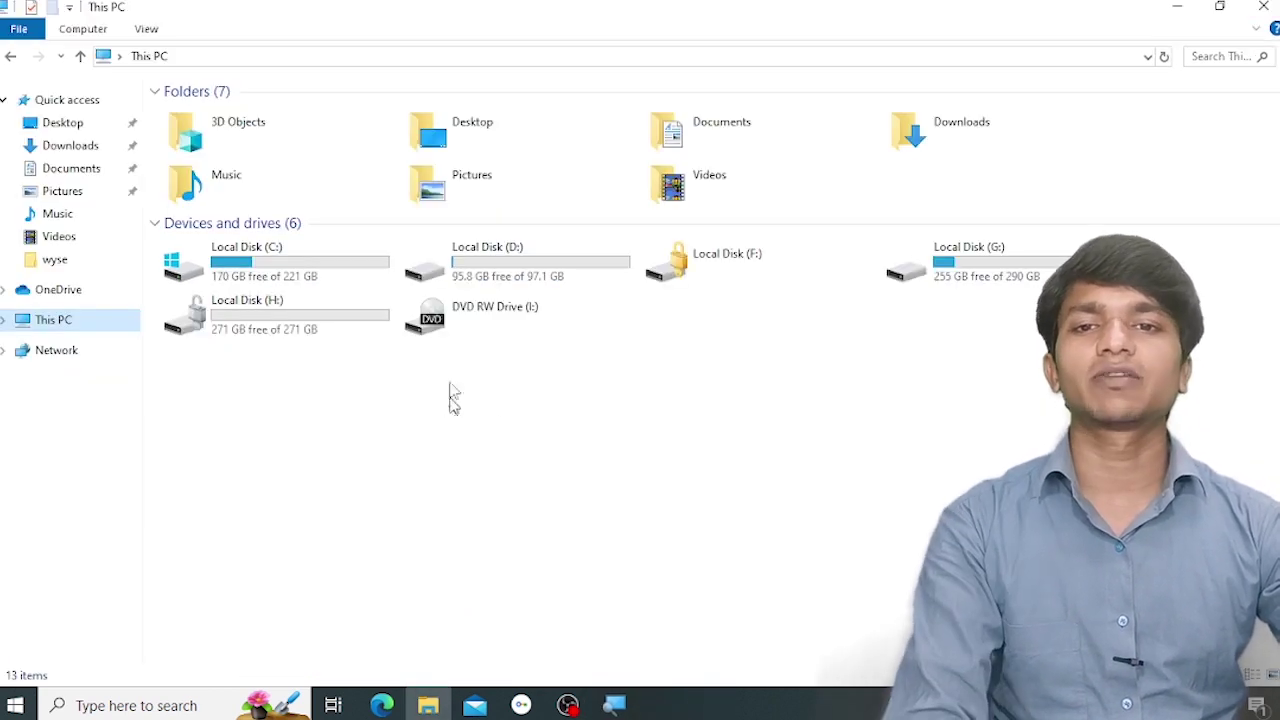